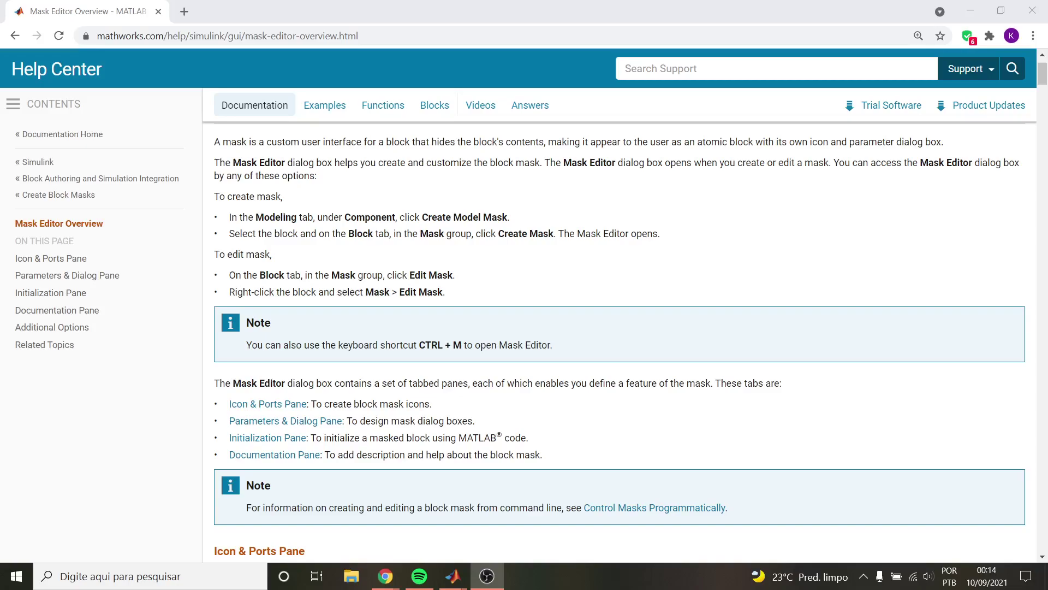
Switch from the Mask Editor documentation to the pendulo_dmc model in Simulink and examine its whole control loop
scroll(728, 294, up, 2)
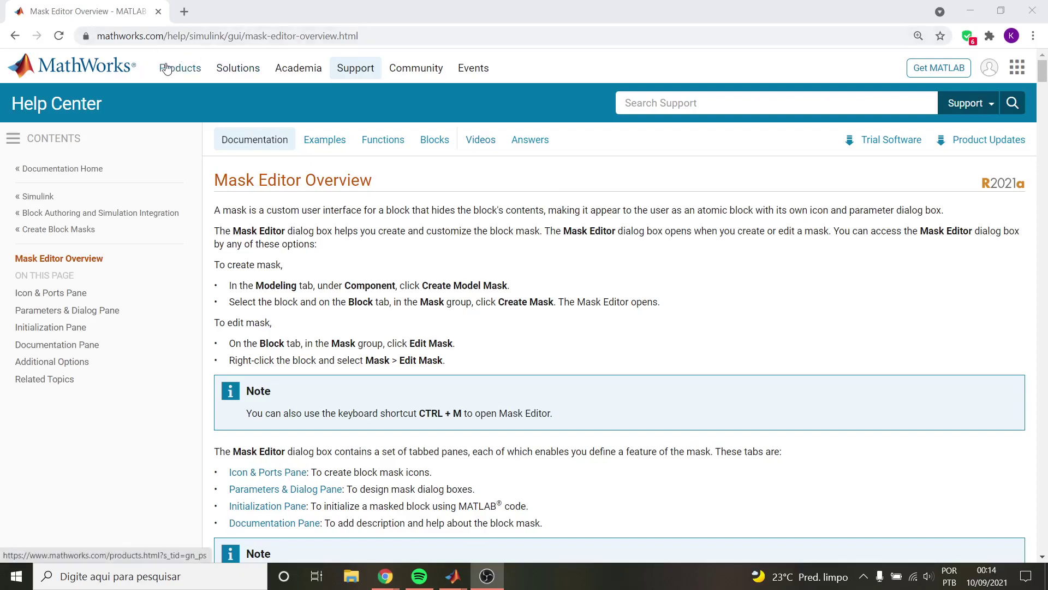
click(218, 178)
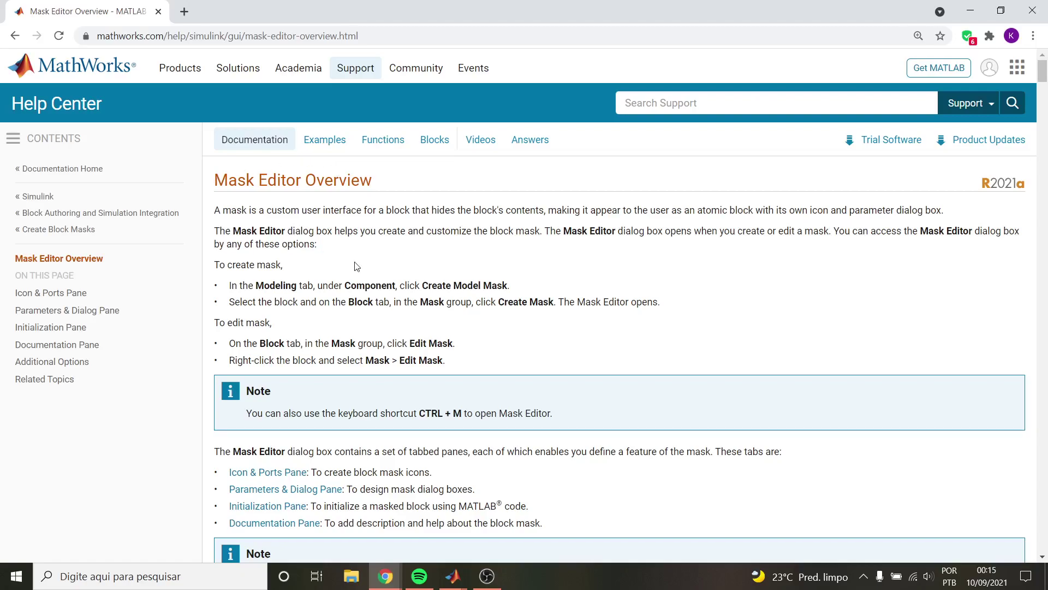
click(453, 576)
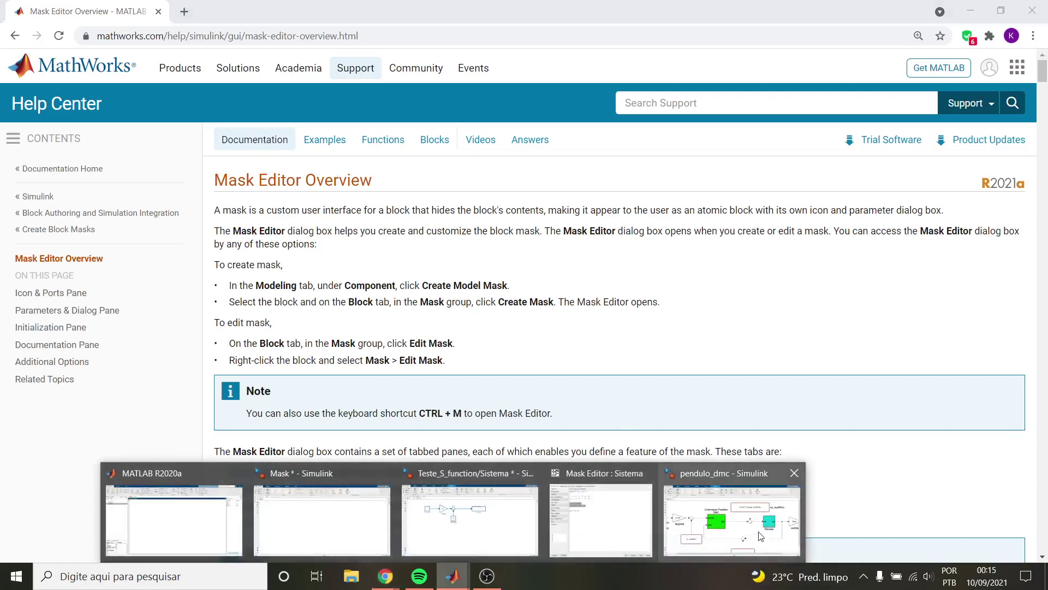
click(732, 519)
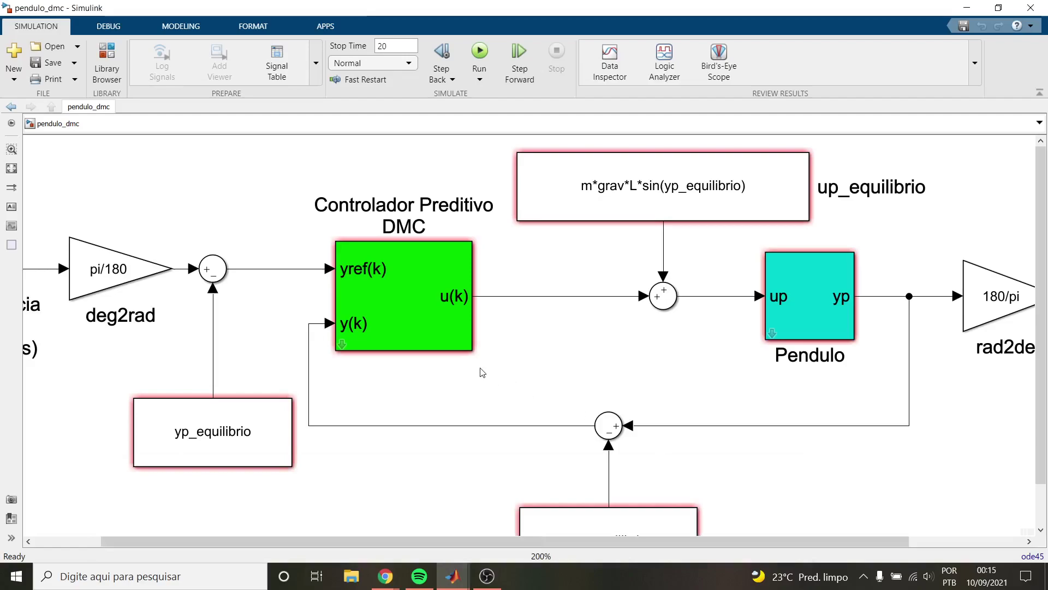
scroll(194, 213, down, 1)
click(697, 313)
click(468, 357)
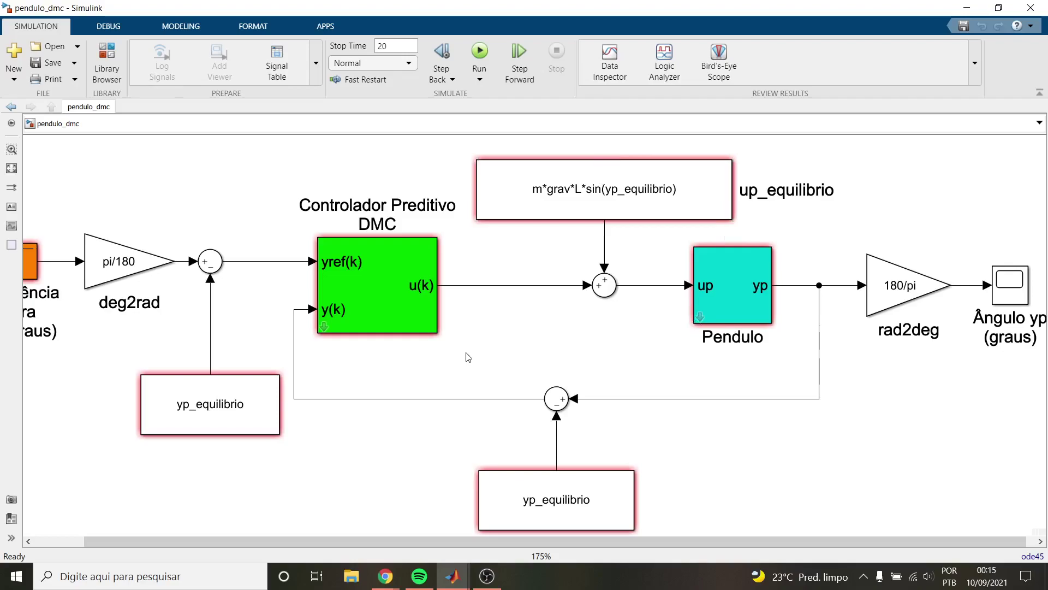
scroll(468, 357, down, 1)
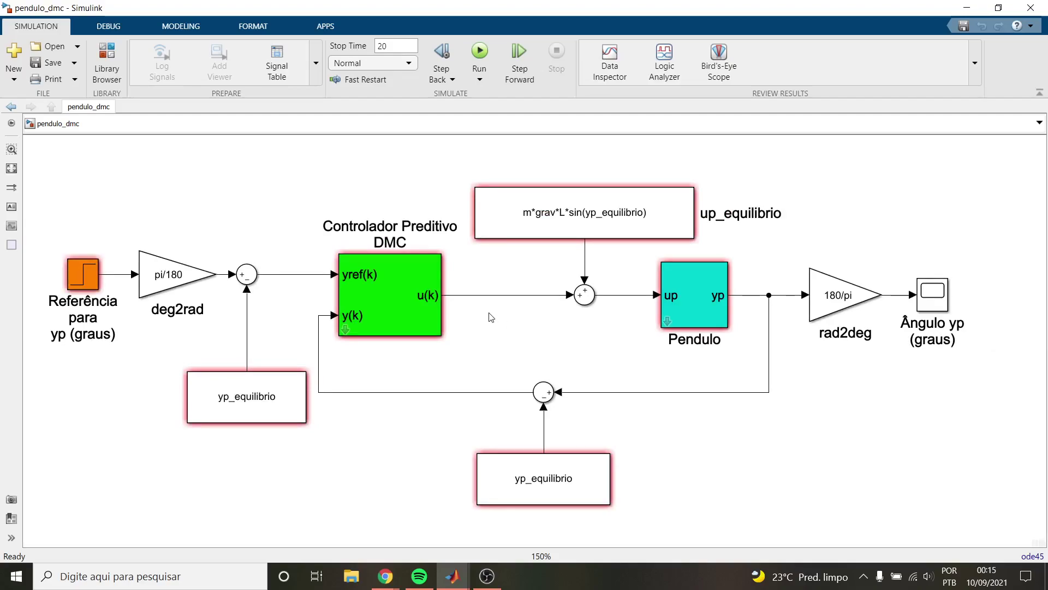
scroll(461, 335, up, 1)
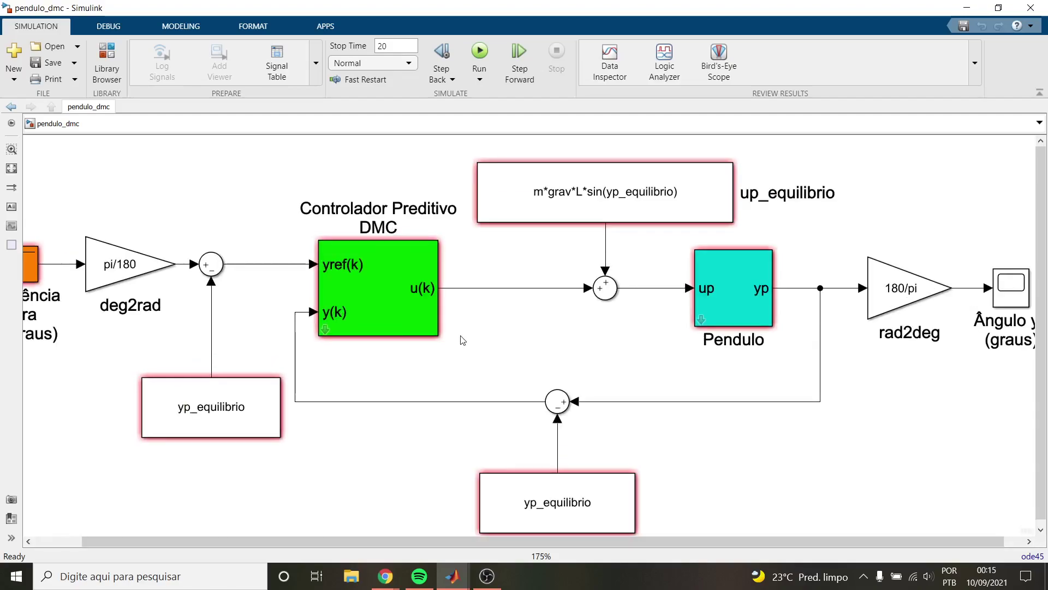
Look inside the Controlador Preditivo DMC mask, return to the parent model and open the block's parameters
double_click(325, 329)
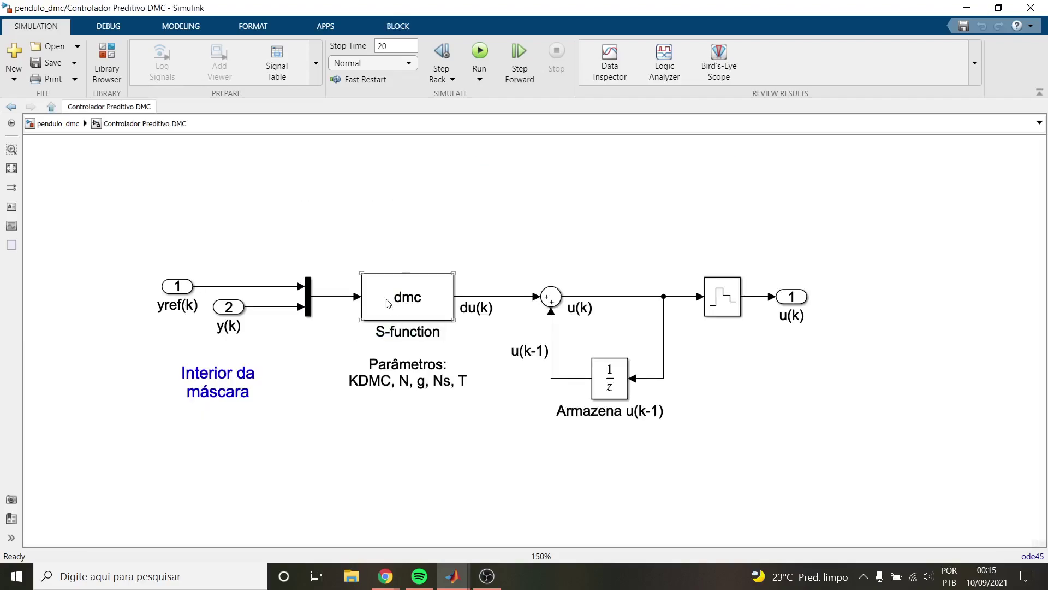
click(51, 106)
double_click(391, 307)
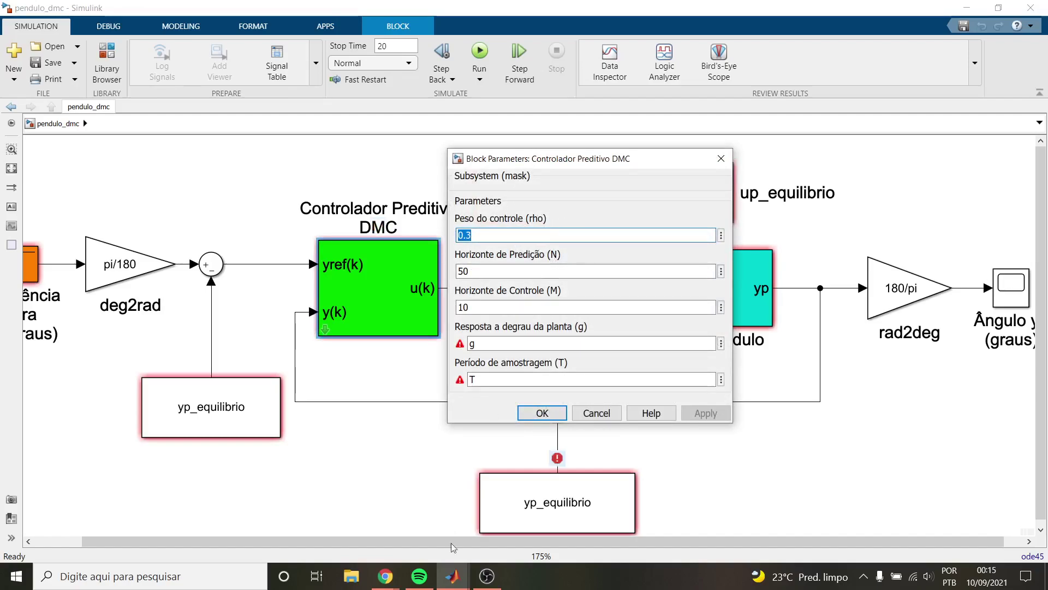
Define the variable pho = 10 in the MATLAB Command Window and return to the pendulum model
click(456, 576)
click(125, 504)
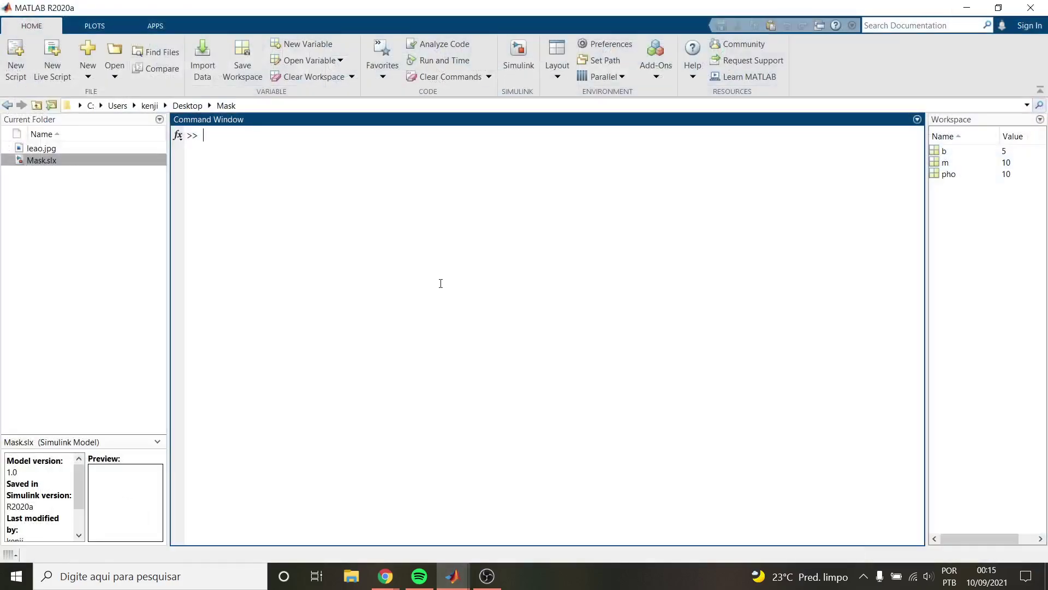
text(ho =)
key(BackSpace)
key(BackSpace)
key(BackSpace)
key(BackSpace)
text(pho = 10)
key(Return)
click(967, 7)
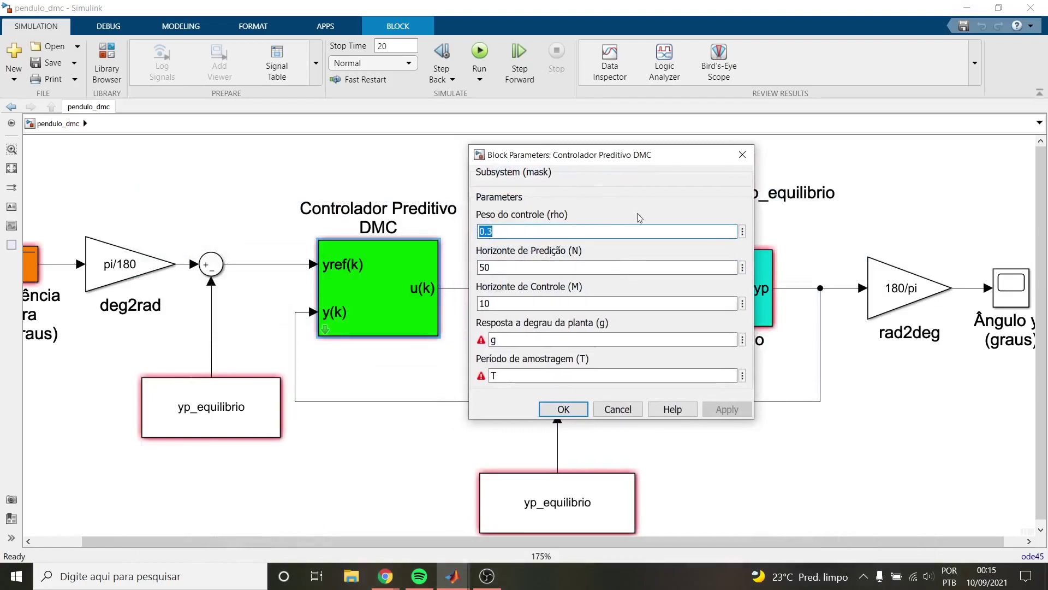
Close the controller's parameters, switch to the Mask model and bring in the connected Constant, Slope, Sum, Intercept and Display blocks
click(743, 155)
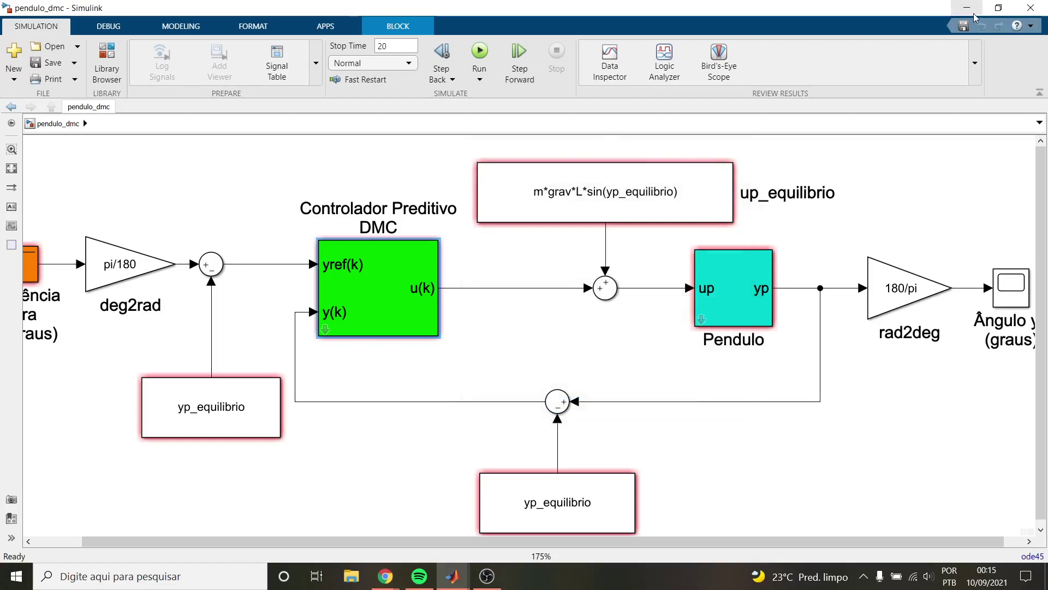
click(974, 11)
click(462, 579)
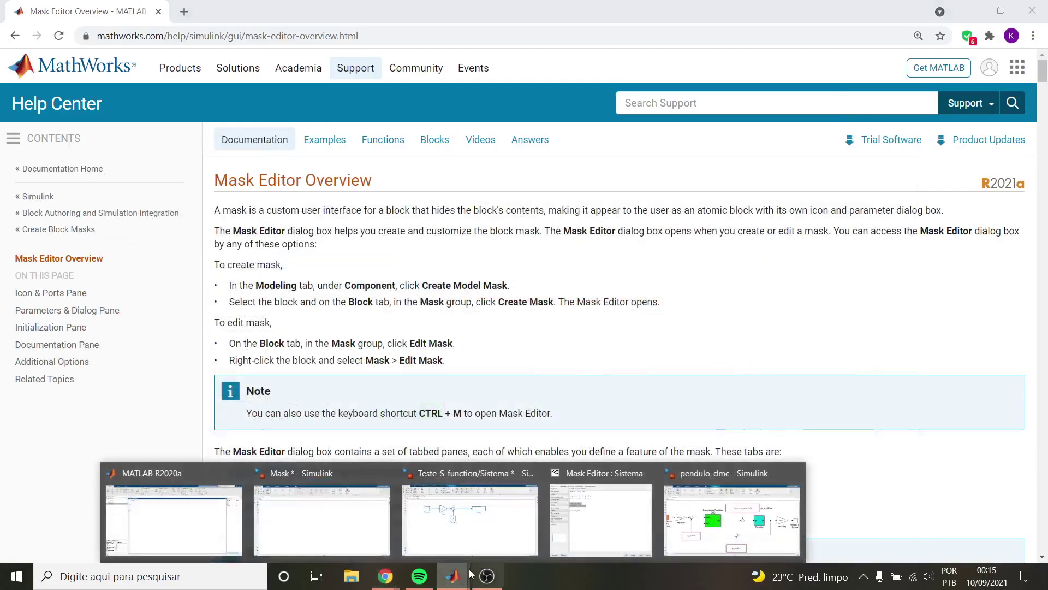
click(341, 531)
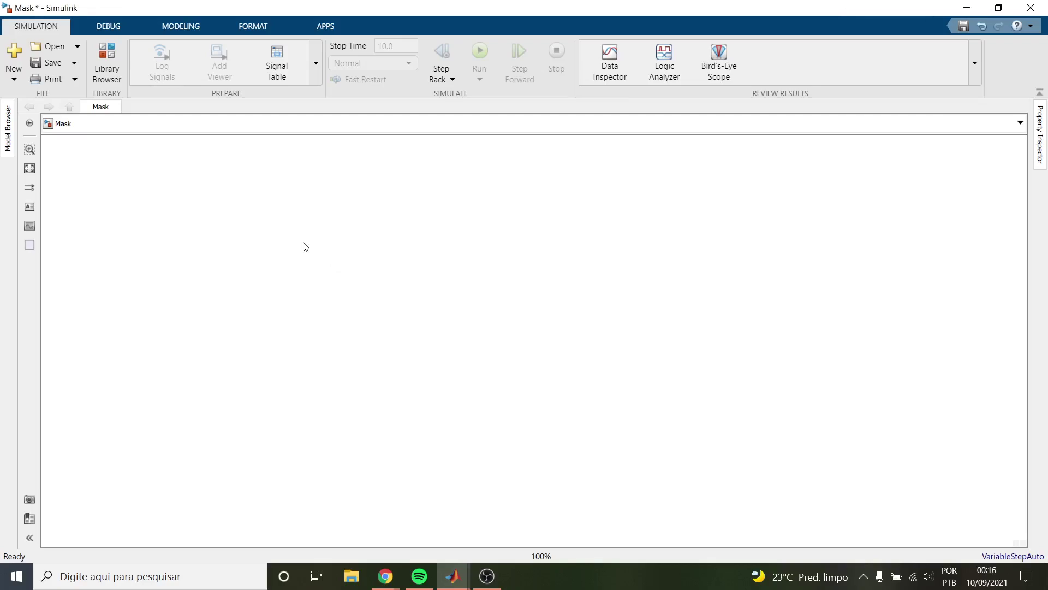
scroll(339, 285, up, 5)
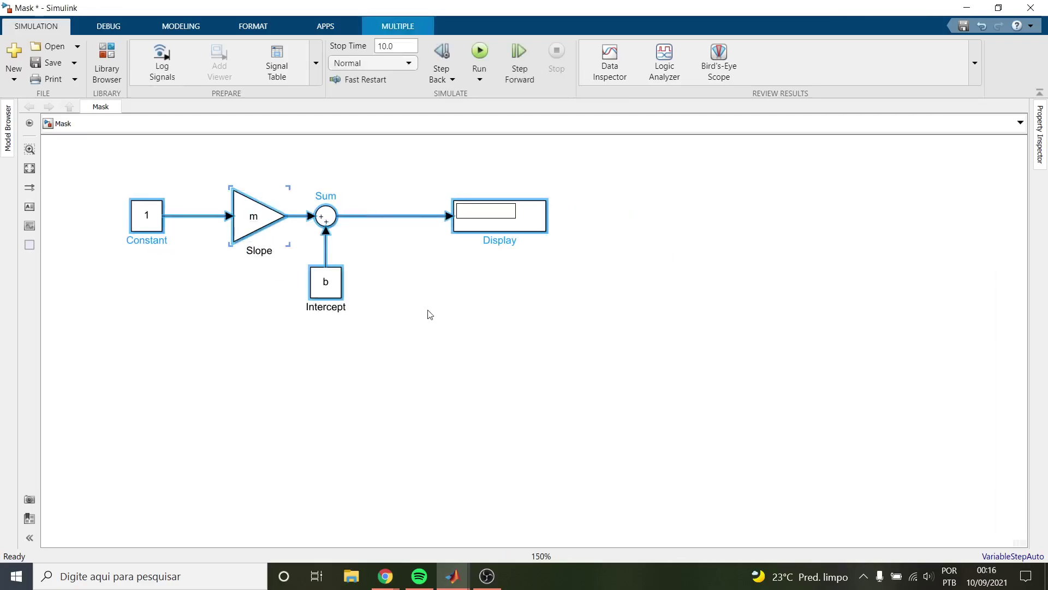
scroll(606, 387, down, 1)
scroll(164, 192, up, 4)
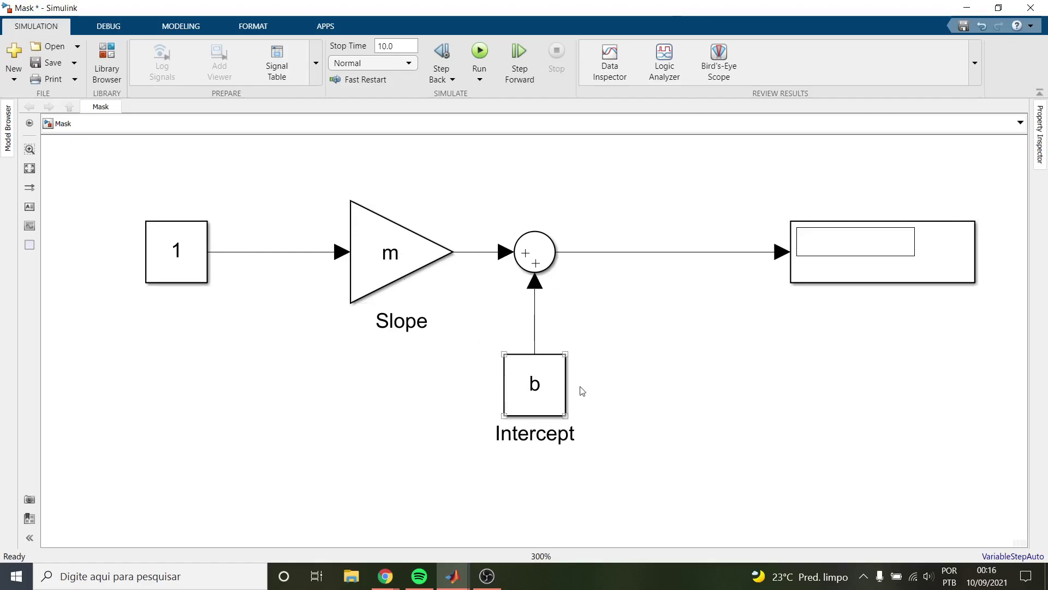
Group the Slope, Sum and Intercept blocks into a subsystem and check its contents
click(428, 284)
scroll(446, 271, down, 1)
drag(325, 192, 610, 434)
right_click(517, 376)
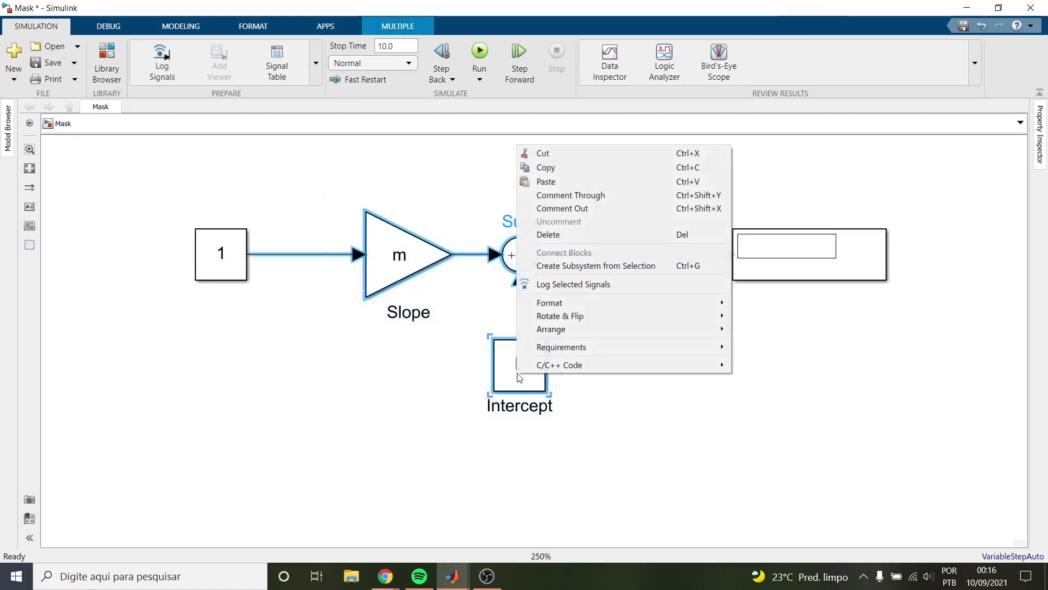
click(576, 267)
click(779, 240)
double_click(428, 241)
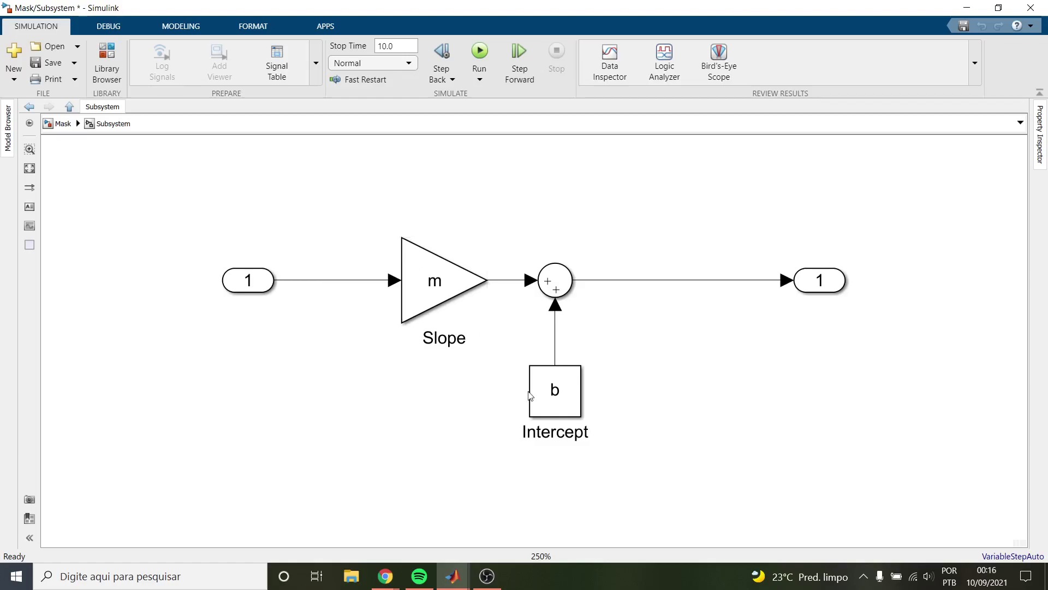
click(68, 107)
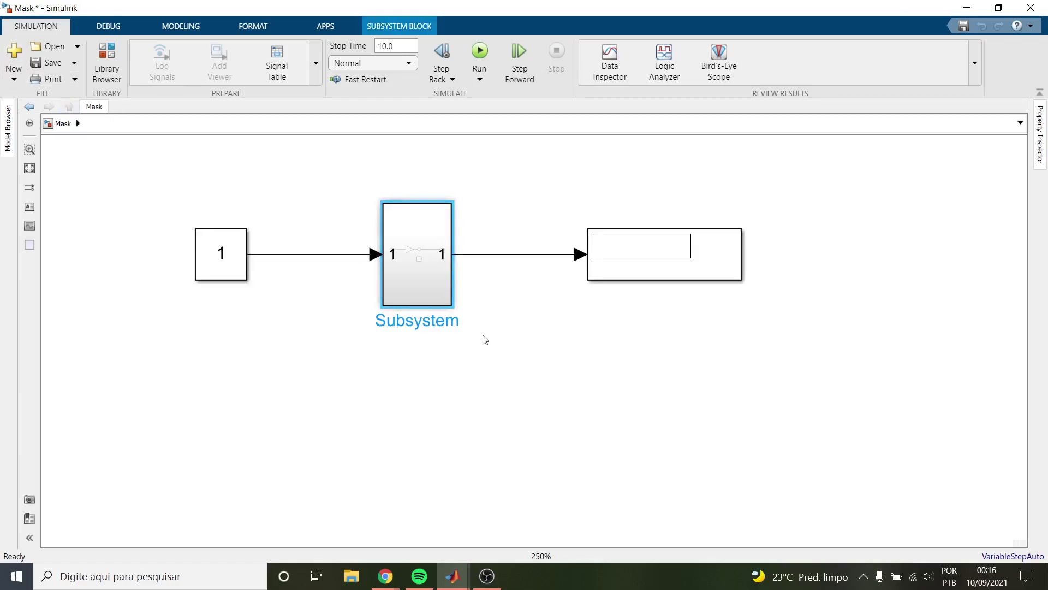
Enlarge the Subsystem block and line up the Constant and Display blocks with its ports
scroll(365, 230, up, 1)
drag(387, 322, 334, 338)
drag(181, 270, 196, 278)
drag(672, 273, 671, 283)
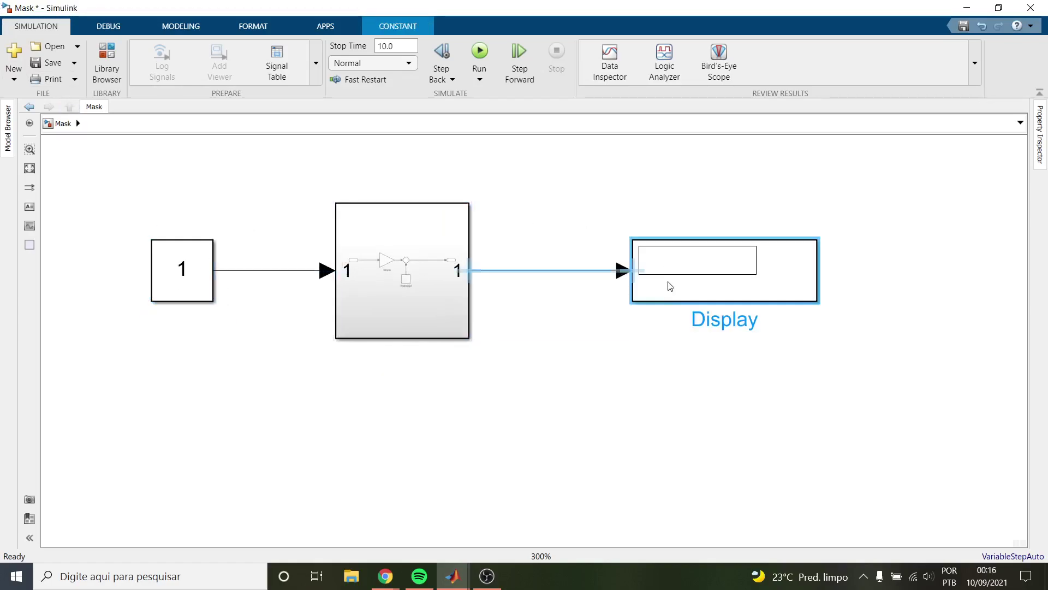
Create a mask for the Subsystem block and place the Mask Editor so the block remains in view
click(403, 278)
right_click(440, 342)
mouse_move(452, 302)
click(650, 304)
drag(519, 69, 733, 108)
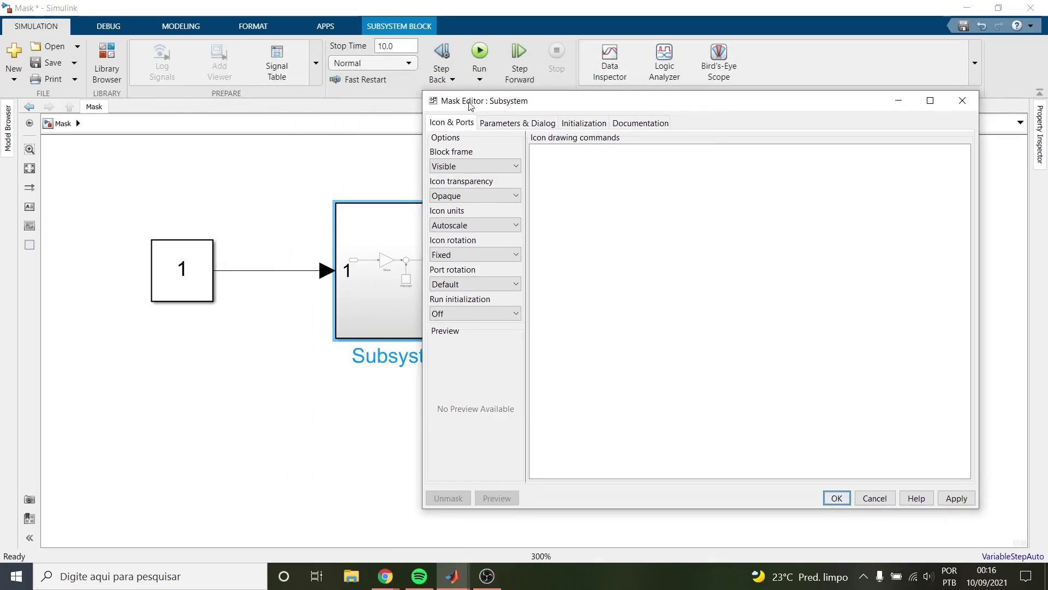
drag(491, 107, 525, 95)
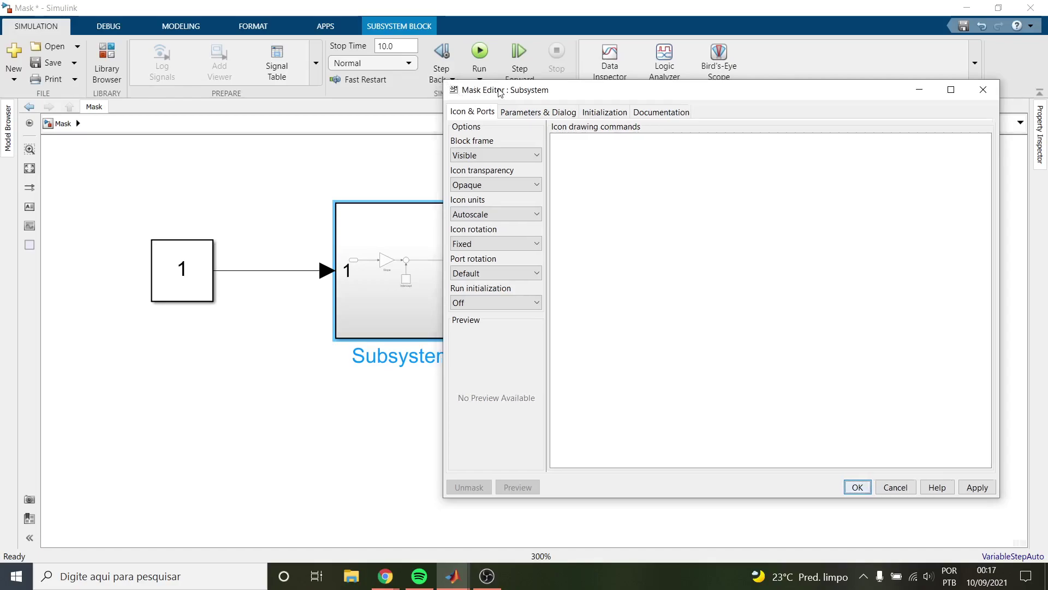
drag(498, 92, 570, 88)
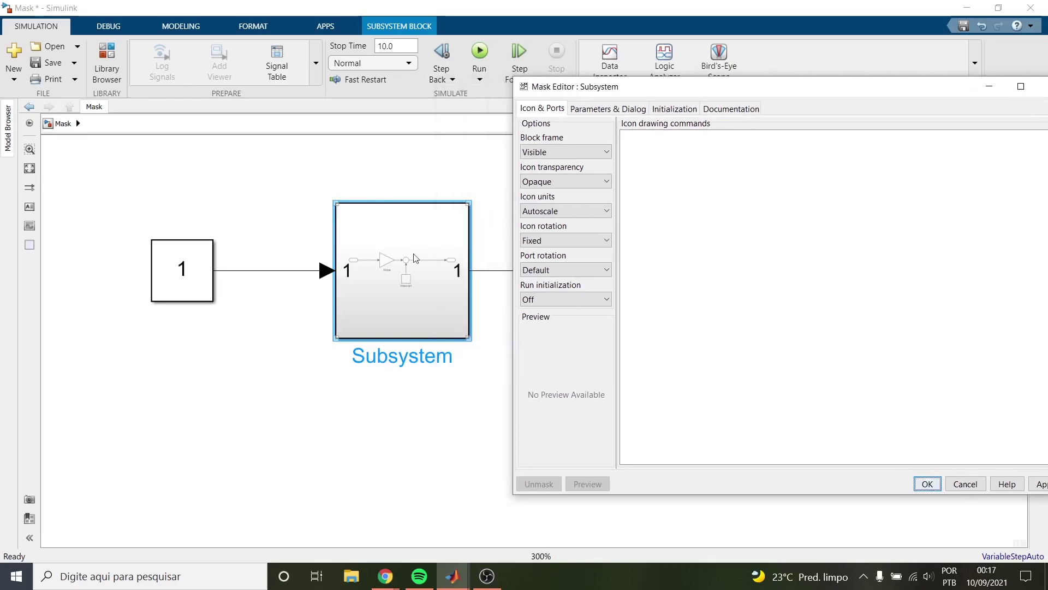
scroll(147, 243, down, 1)
scroll(268, 242, up, 1)
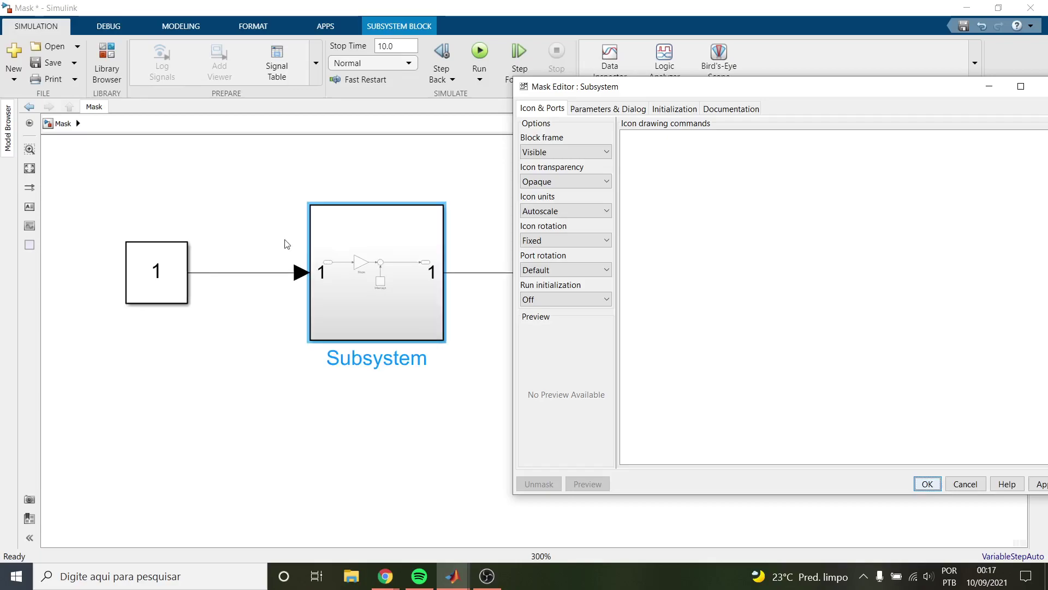
scroll(409, 235, up, 1)
mouse_move(709, 99)
mouse_down()
mouse_move(633, 96)
mouse_move(693, 102)
mouse_up()
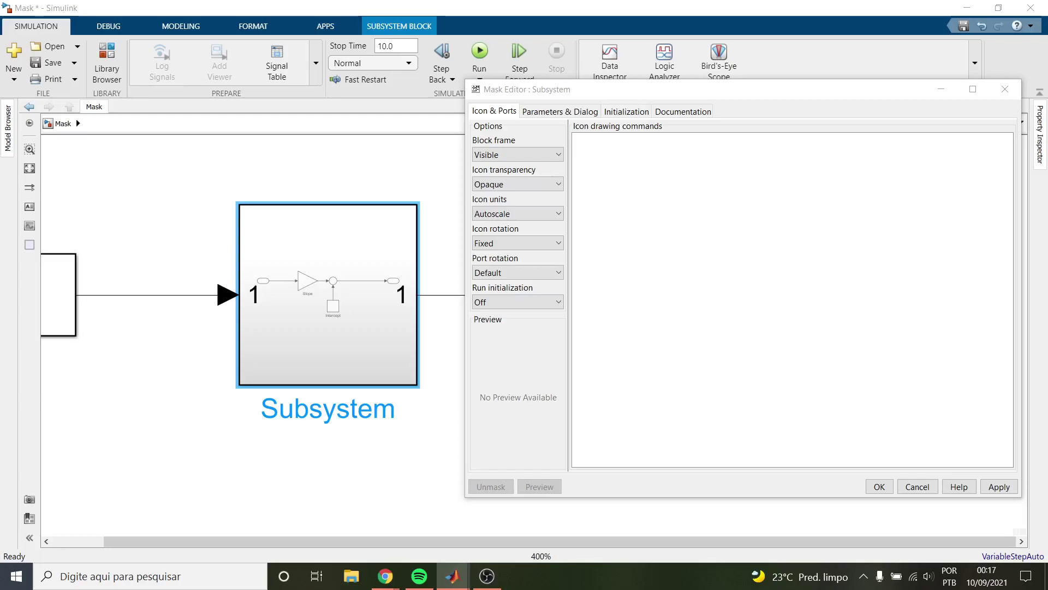
Use the icon drawing command image('leao.jpg'); for the Subsystem mask and apply it
click(868, 175)
text(image('leao.jpg');)
click(999, 486)
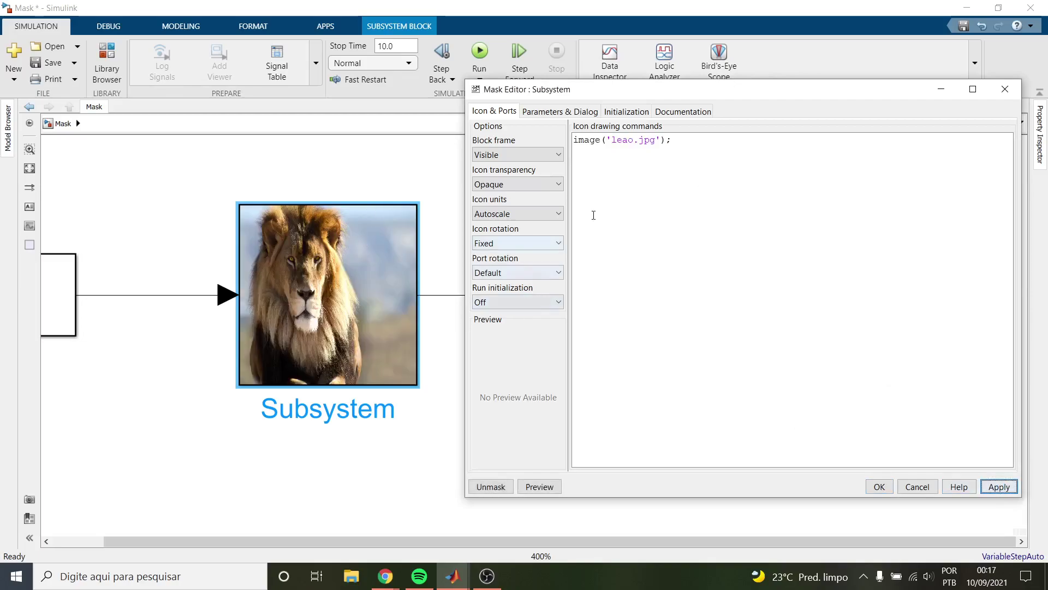
Comment out the image command, define x = [.0 .2 .3 .4 .9]; and y = [.4 .6 .3 .5 .8];, add plot(x,y) and apply
click(613, 333)
text(x = [.0 .2 .3 .4 .9]; y = [.4 .6 .3 .5 .8];)
text(%)
click(711, 189)
text(plot()
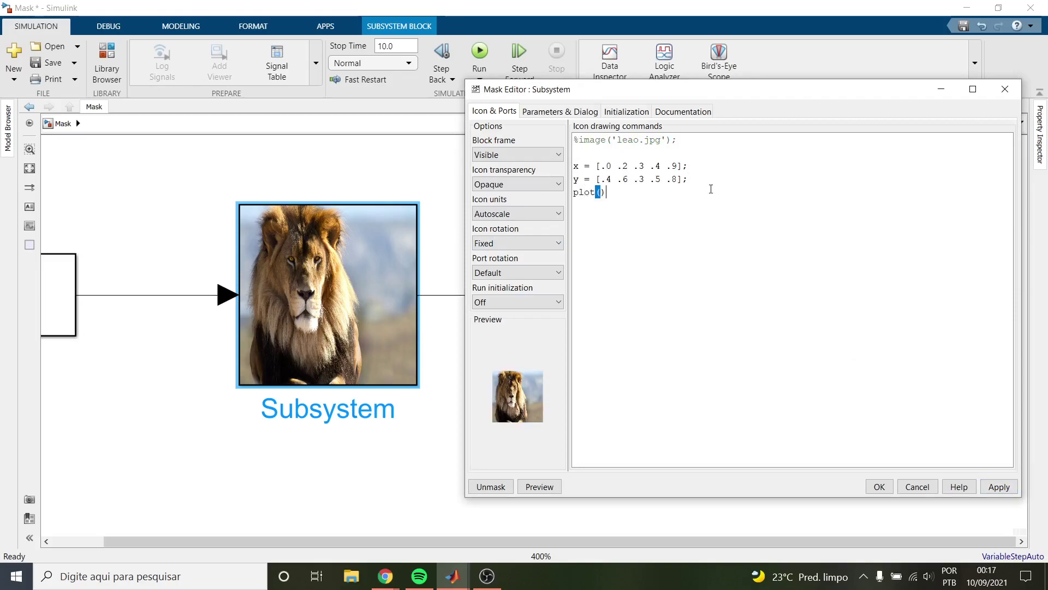
text(x,y)
click(994, 486)
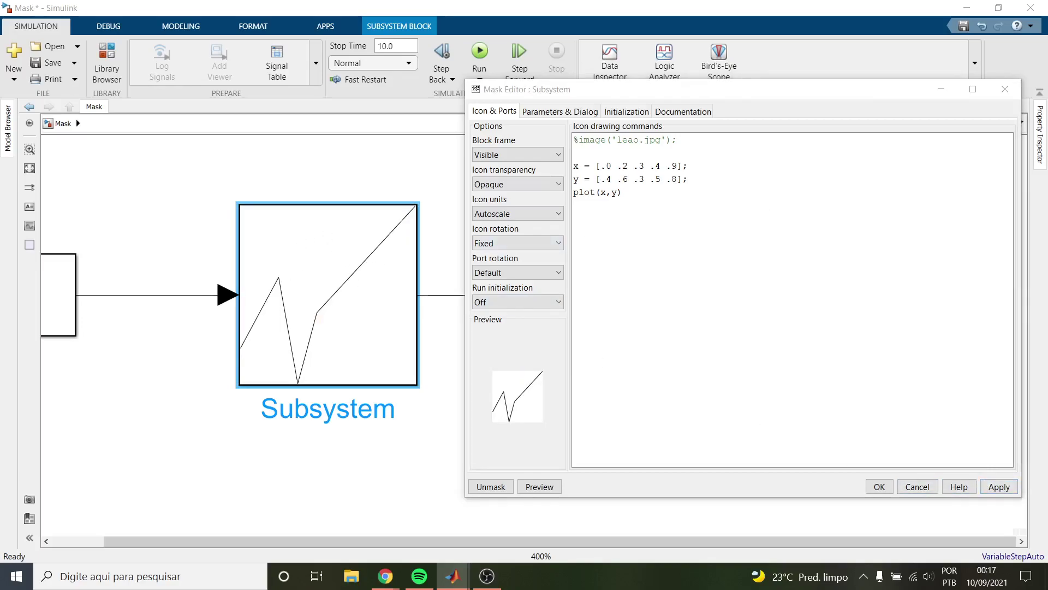
Add the lines x = [0,100]; and y = m*x + b; below the plot in the icon drawing commands
click(596, 227)
text(x = [0,100]; y = m*x + b + c;)
mouse_move(597, 231)
mouse_down()
mouse_move(666, 231)
mouse_move(638, 233)
mouse_up()
key(BackSpace)
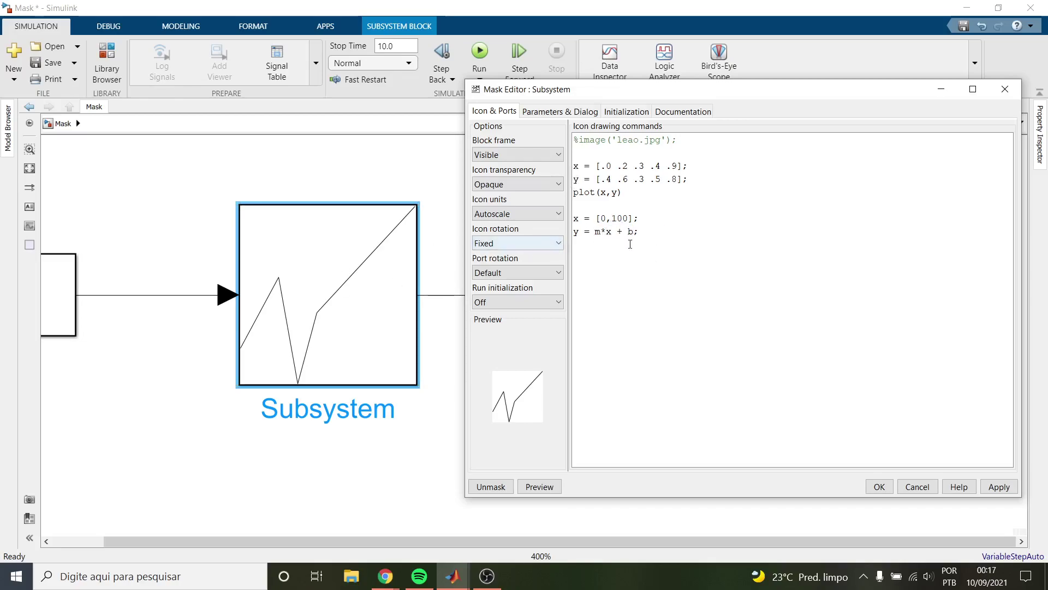
click(320, 259)
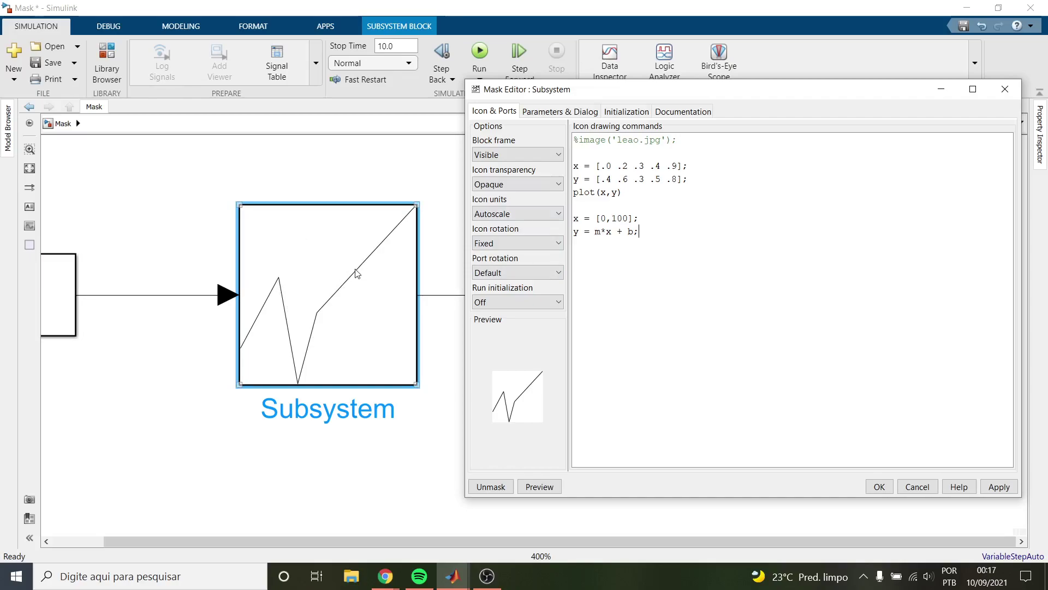
Set the mask's block frame to Invisible and apply the change
click(655, 100)
click(519, 155)
click(519, 169)
click(999, 487)
click(743, 308)
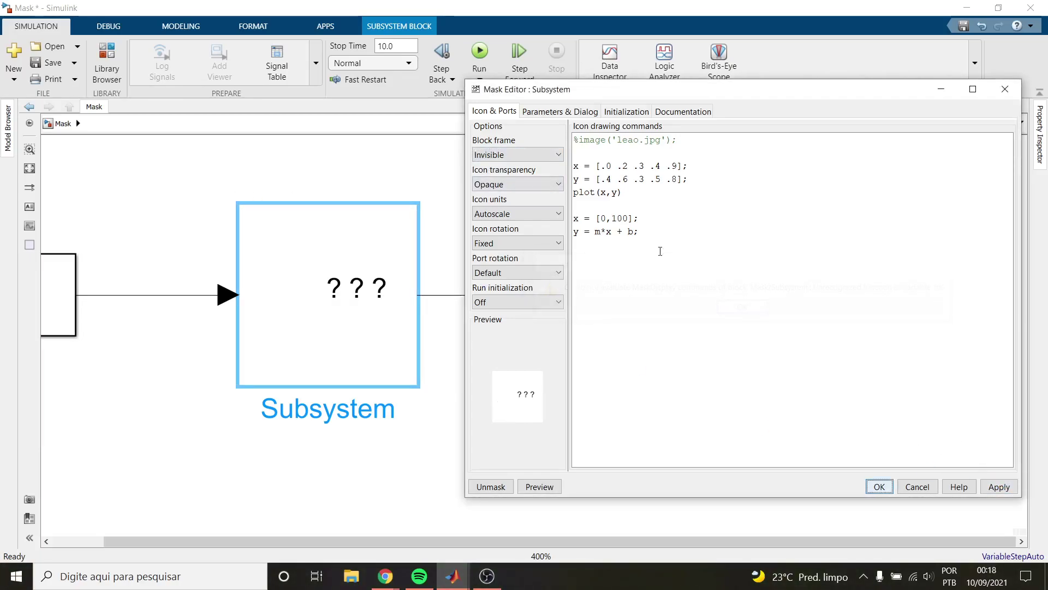
Delete the x = [0,100] and y = m*x + b lines from the icon drawing commands and apply
drag(667, 323, 566, 213)
key(Delete)
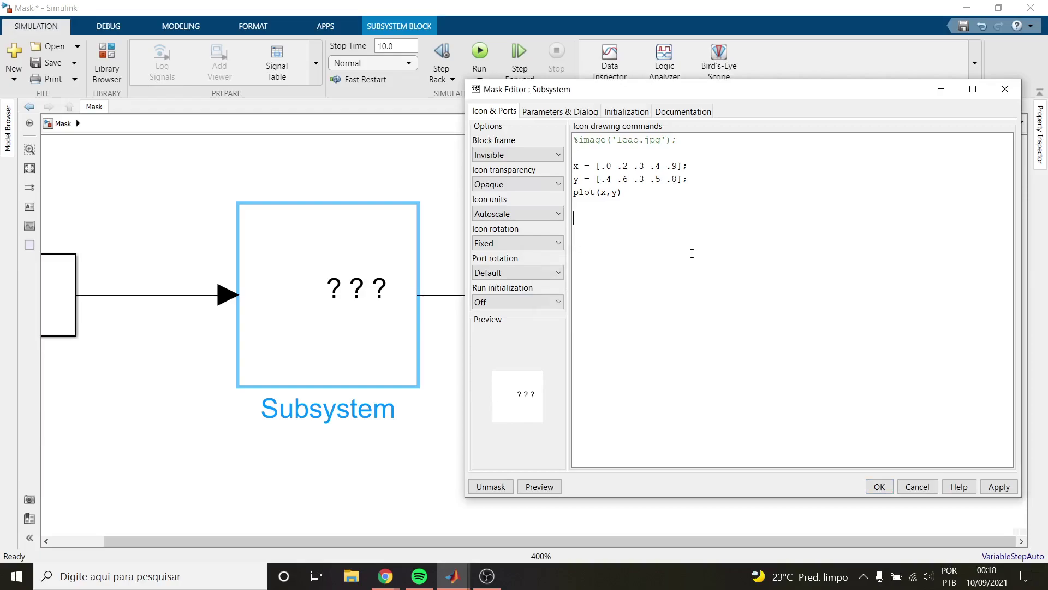
click(999, 486)
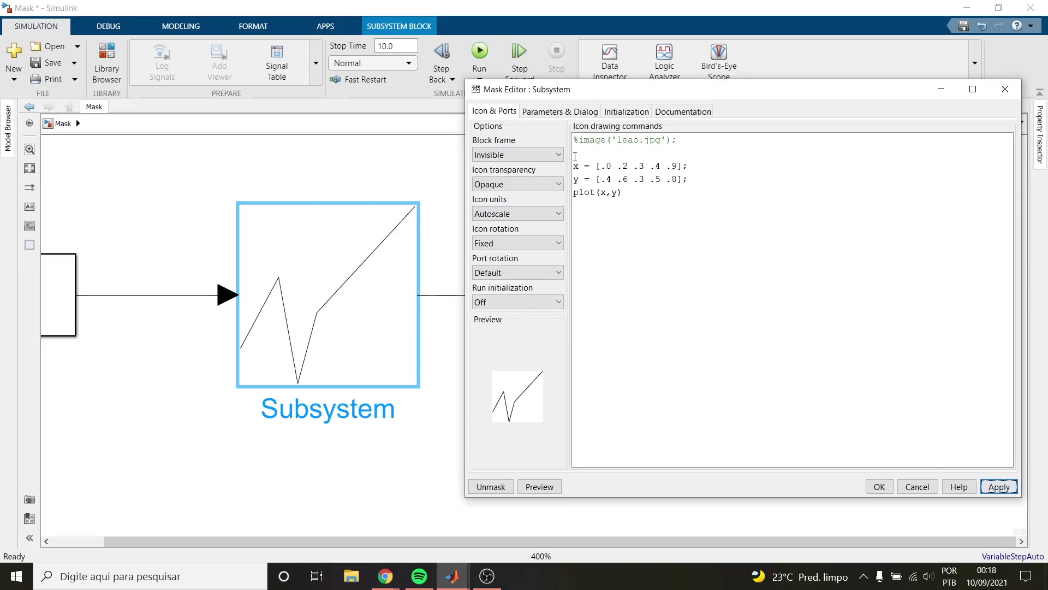
Set the mask's block frame back to Visible and apply the change
click(516, 155)
click(494, 169)
click(999, 487)
Set the mask's icon transparency to Transparent and apply the change
click(516, 184)
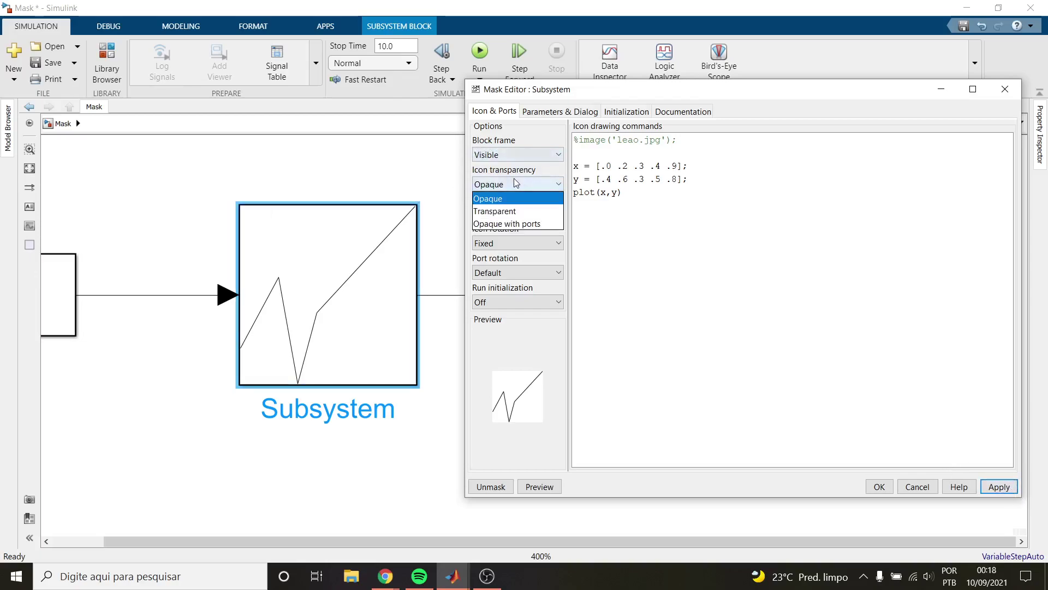
click(503, 211)
click(999, 486)
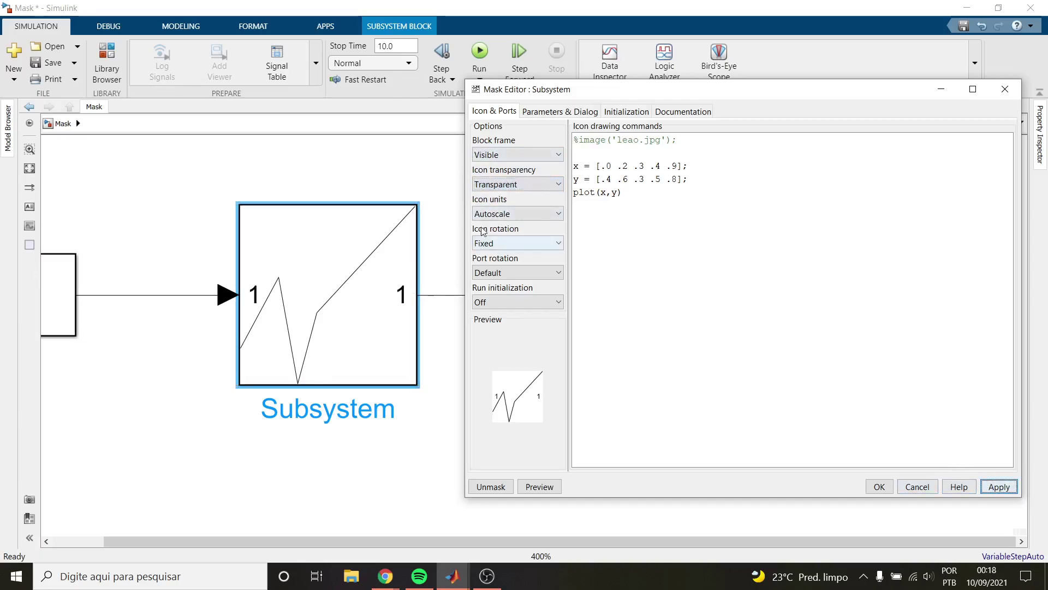
Try the Normalized and Pixels icon units on the mask, applying each, and restore Autoscale
click(506, 214)
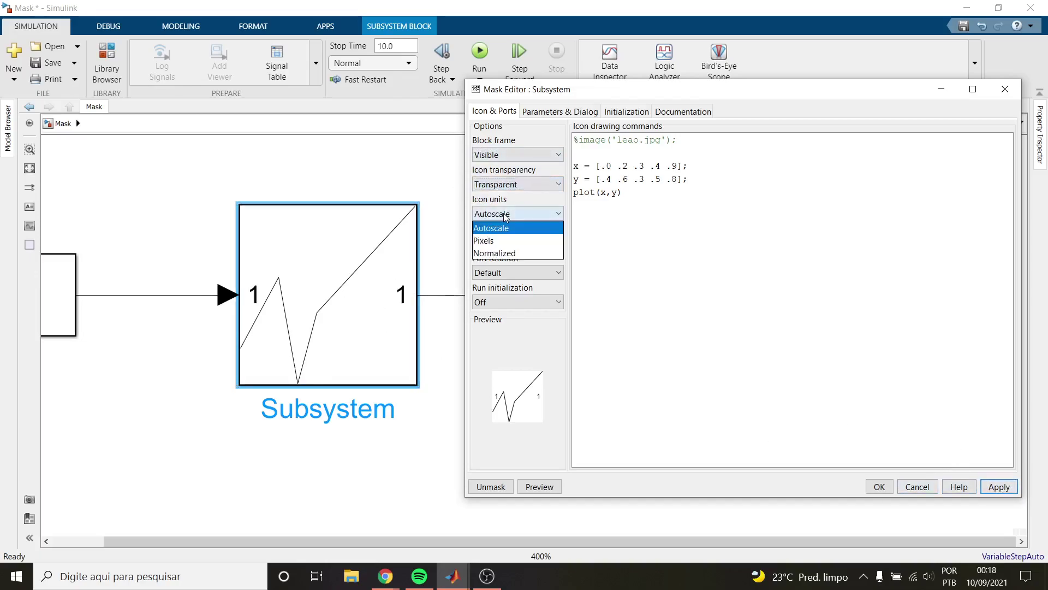
click(526, 254)
click(999, 486)
click(516, 214)
click(505, 240)
click(999, 487)
click(543, 213)
click(505, 227)
click(1000, 487)
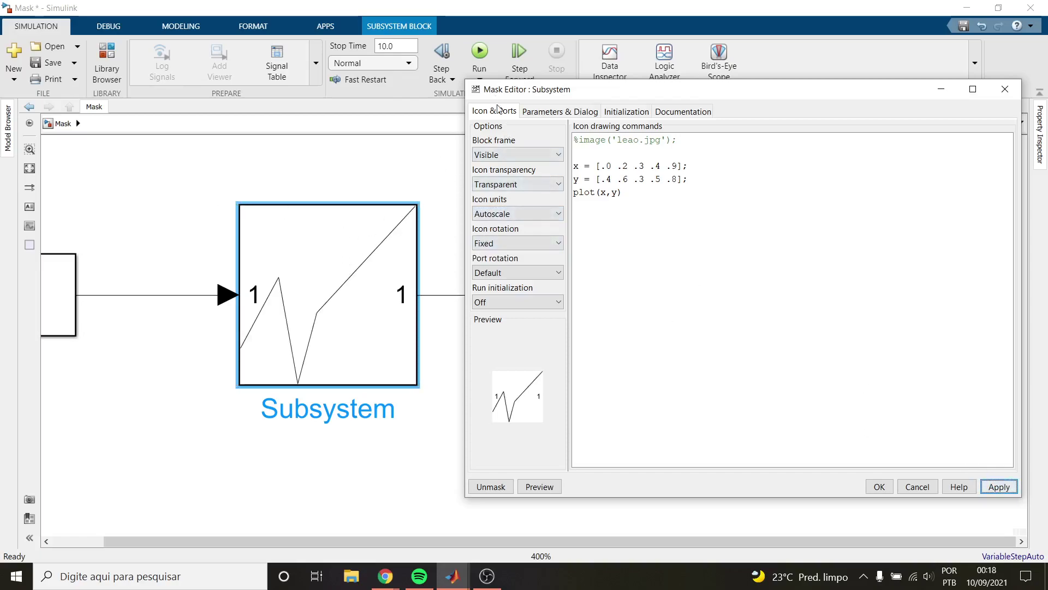
Show the Subsystem mask's parameter and dialog layout in the Mask Editor
click(347, 277)
drag(549, 96, 555, 94)
click(558, 112)
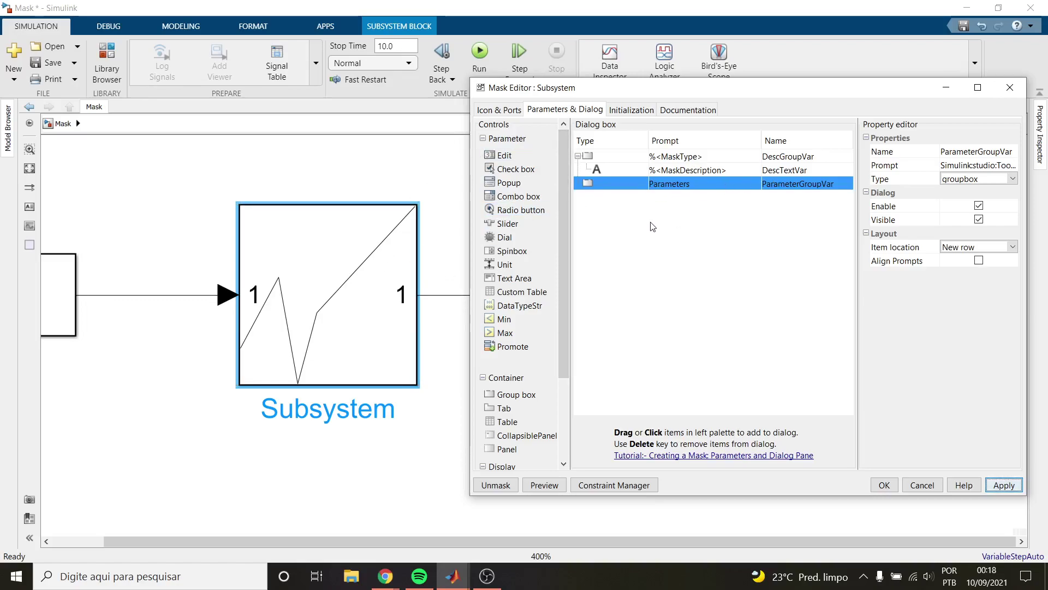
Try adding an Edit parameter and a Check box parameter to the mask dialog, deleting each one
click(508, 155)
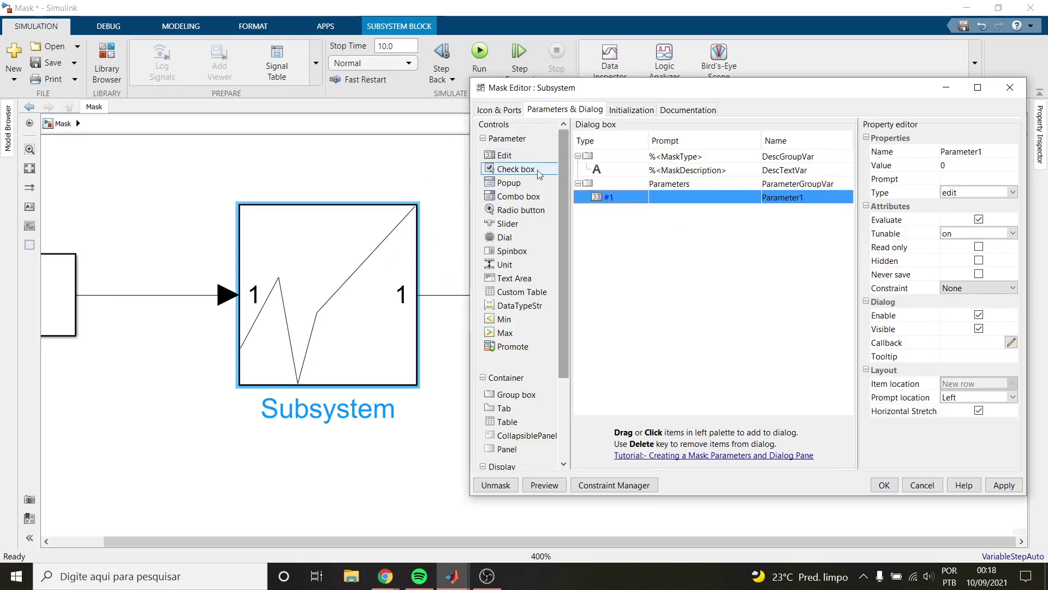
key(Delete)
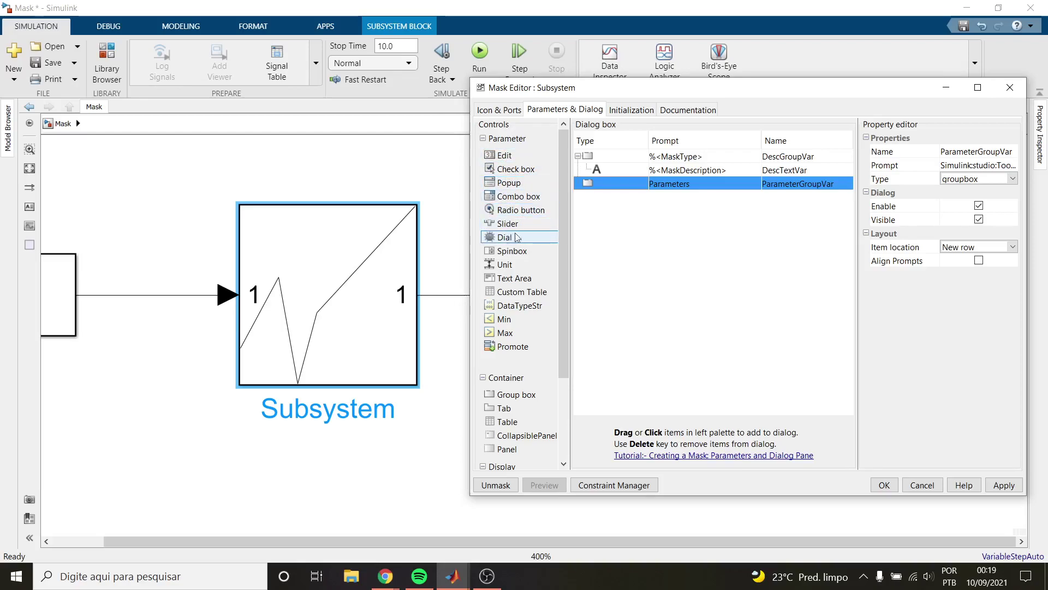
click(516, 169)
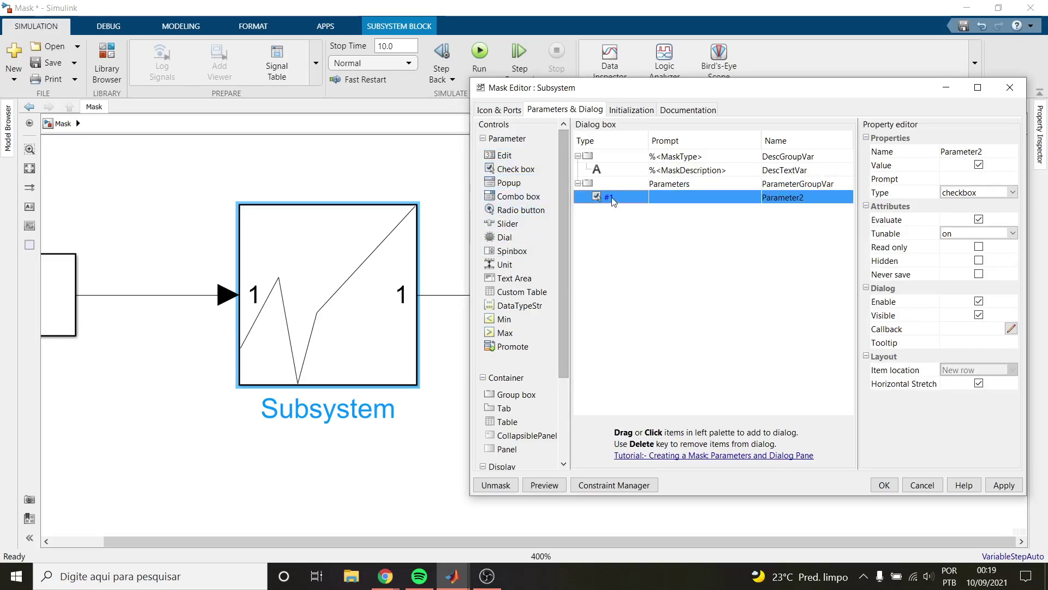
key(Delete)
Add an Edit parameter with the prompt Inclinação and the name m to the mask, and apply
click(505, 155)
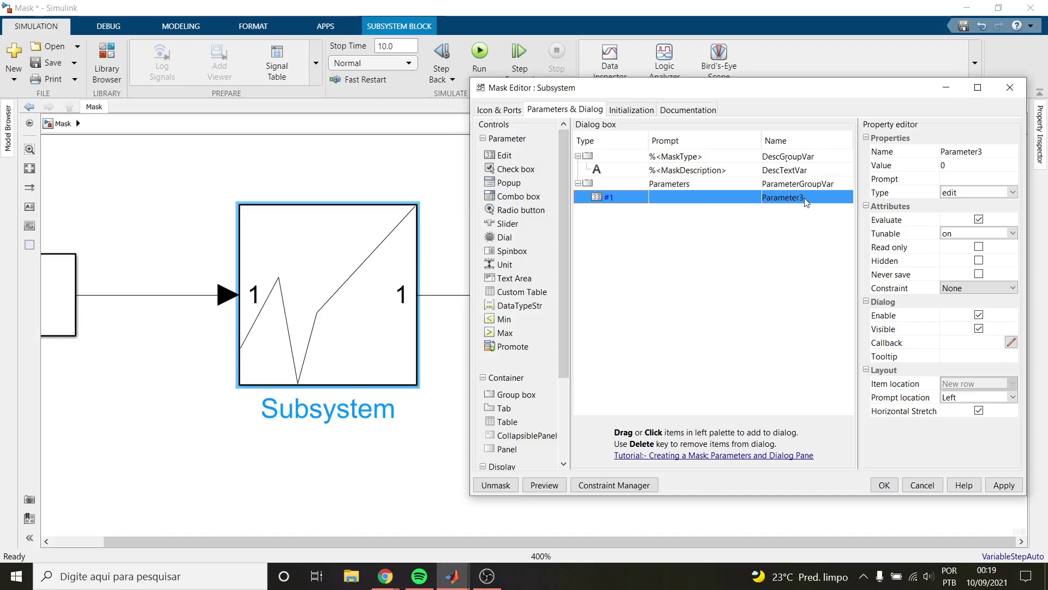
click(688, 198)
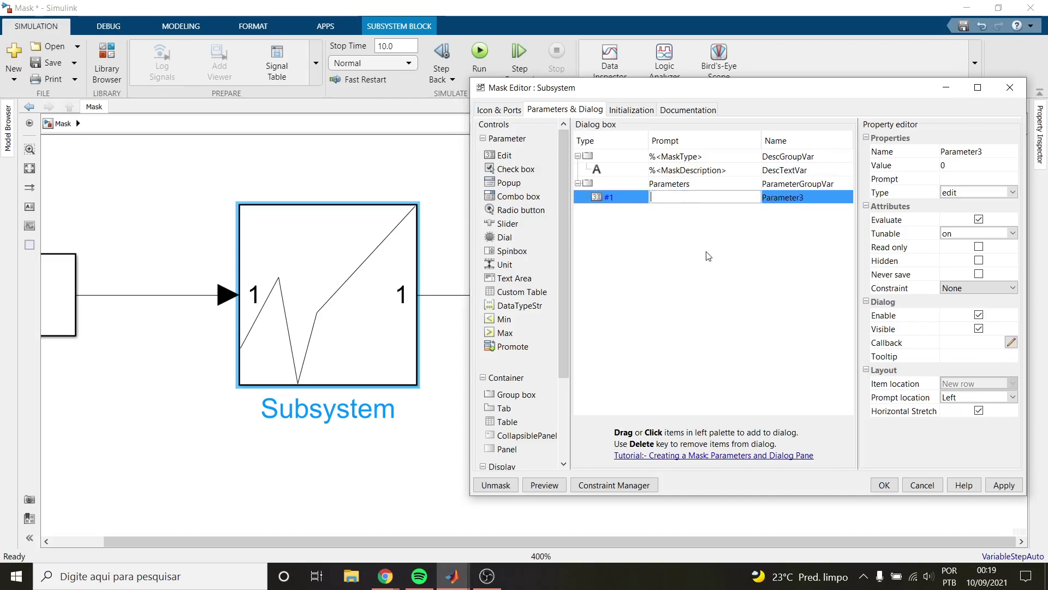
text(Inclinação)
key(Tab)
text(m)
click(1005, 485)
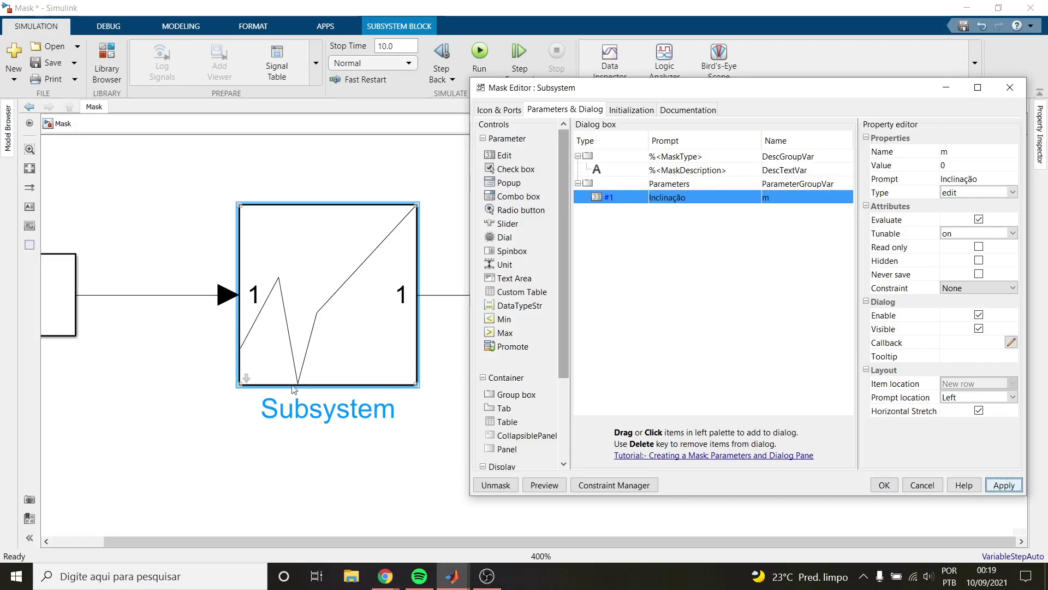
Open the Subsystem's block parameters dialog and arrange it beside the Mask Editor to inspect the Inclinação field
double_click(312, 336)
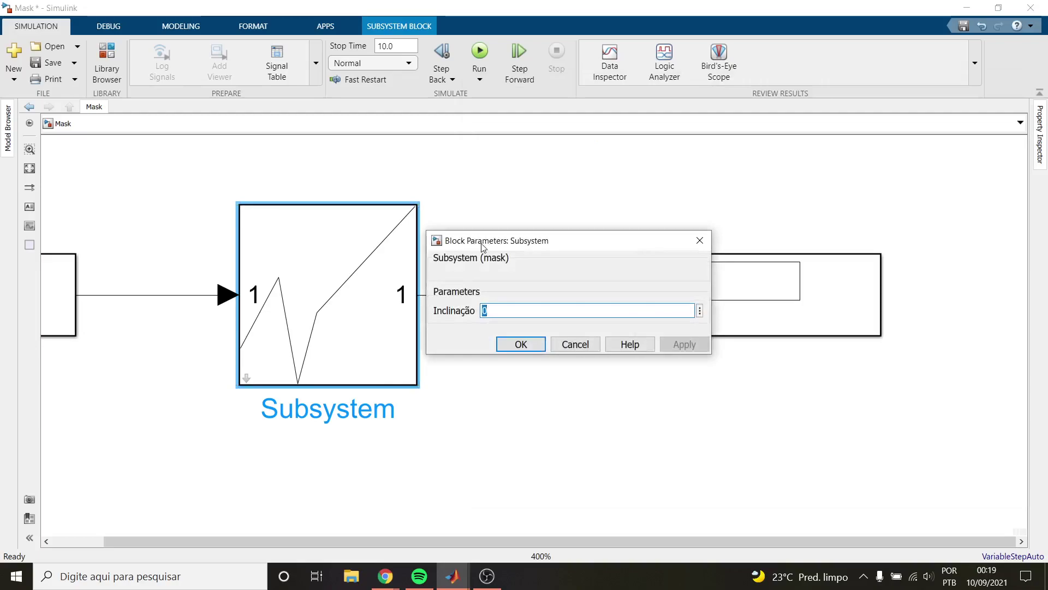
drag(480, 237, 192, 210)
text(0)
mouse_move(452, 576)
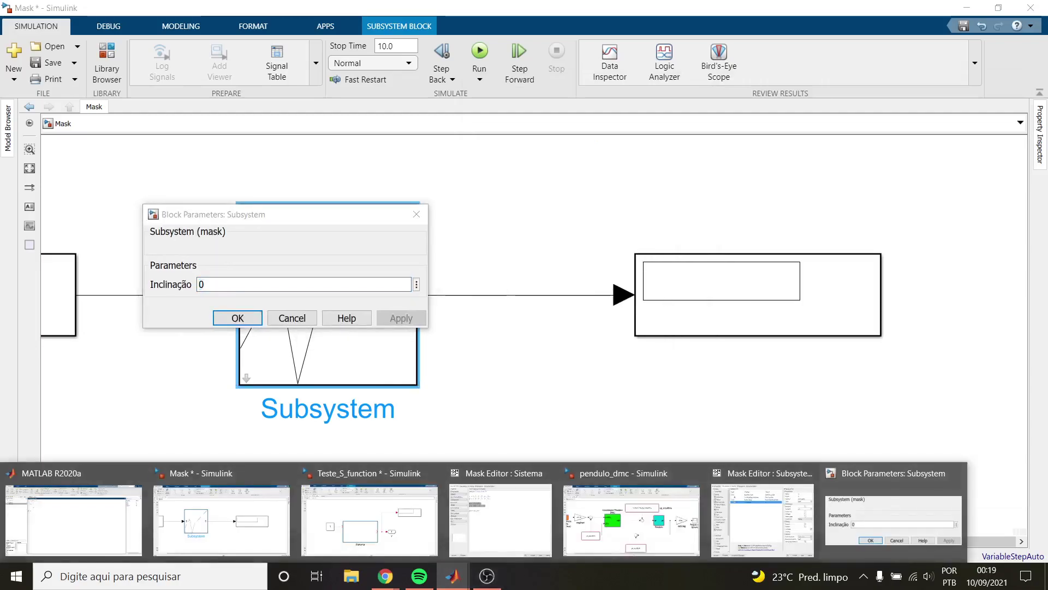
click(763, 519)
drag(286, 219, 240, 202)
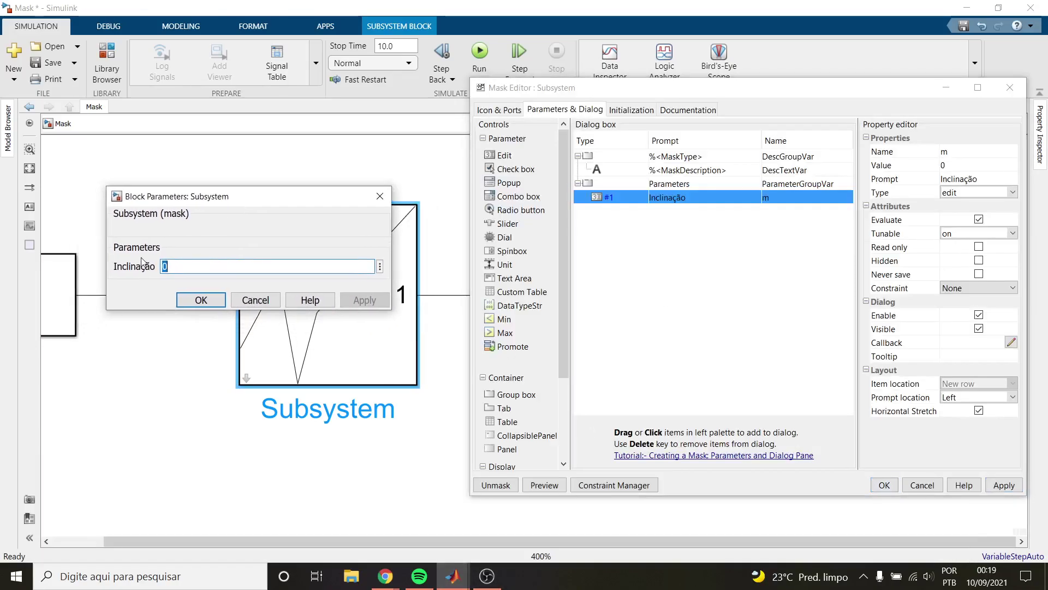
click(199, 263)
Try to add and apply a second Edit parameter that is also named m
click(503, 155)
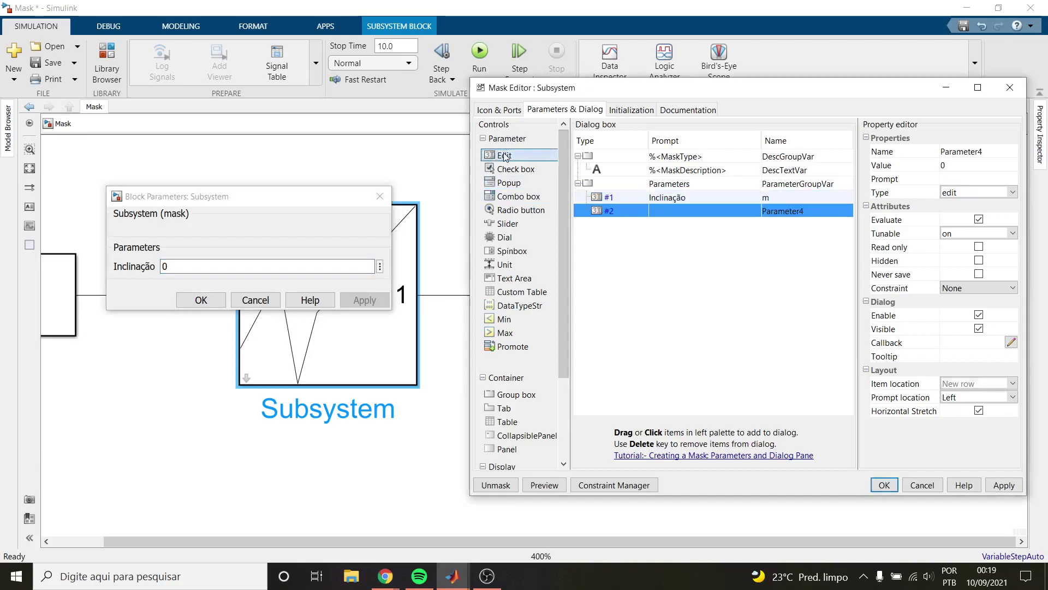
click(780, 213)
text(m)
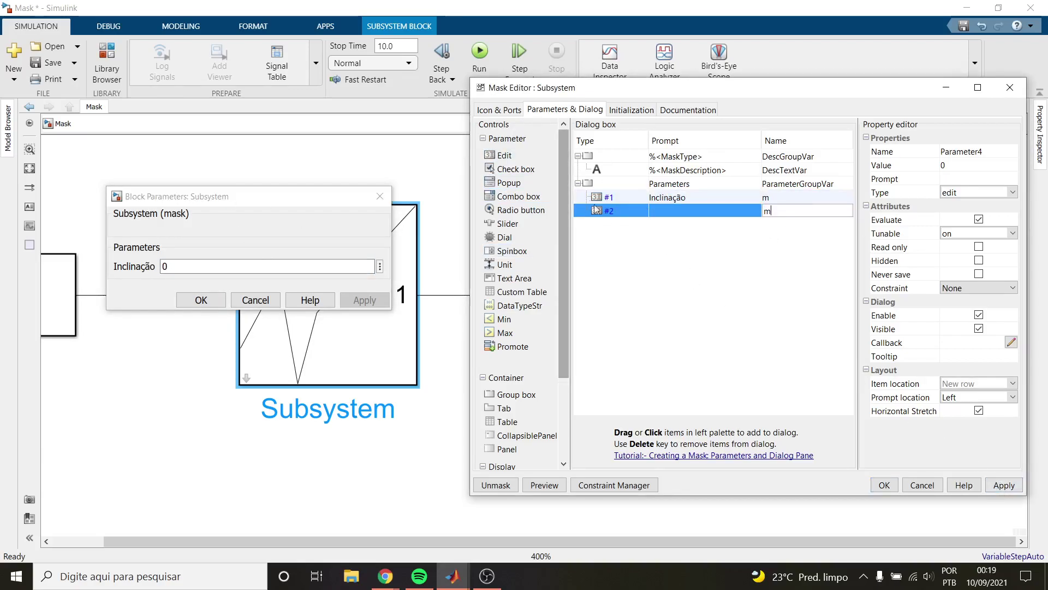
click(1004, 485)
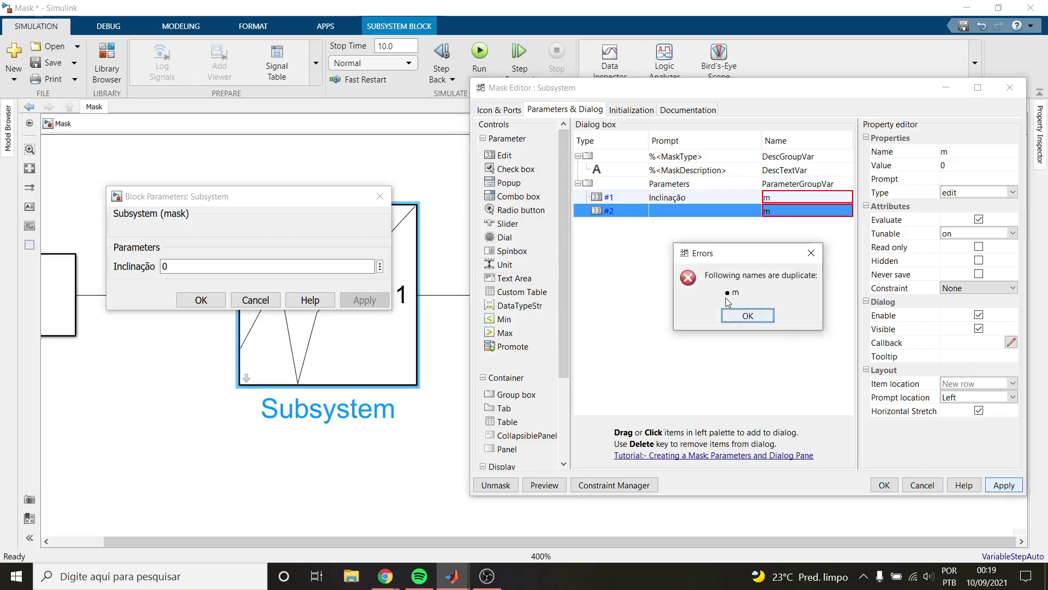
click(737, 315)
Rename the second Edit parameter b and apply, then delete that parameter from the mask dialog
click(804, 213)
text(b)
click(1004, 485)
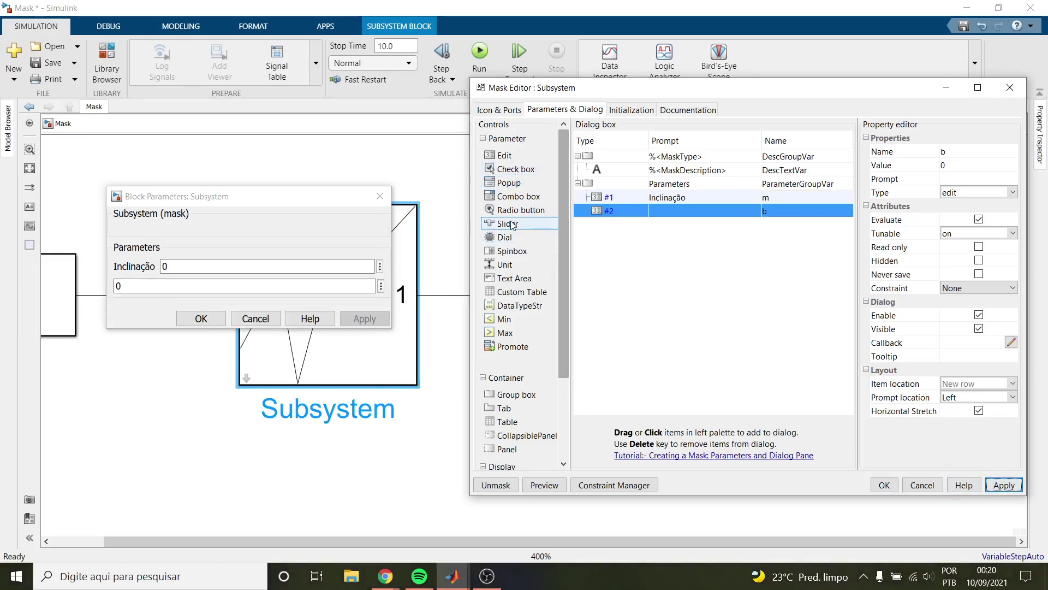
key(Delete)
Add a Slider parameter named b below the Inclinação parameter and apply it to the mask
drag(510, 224, 631, 237)
text(b)
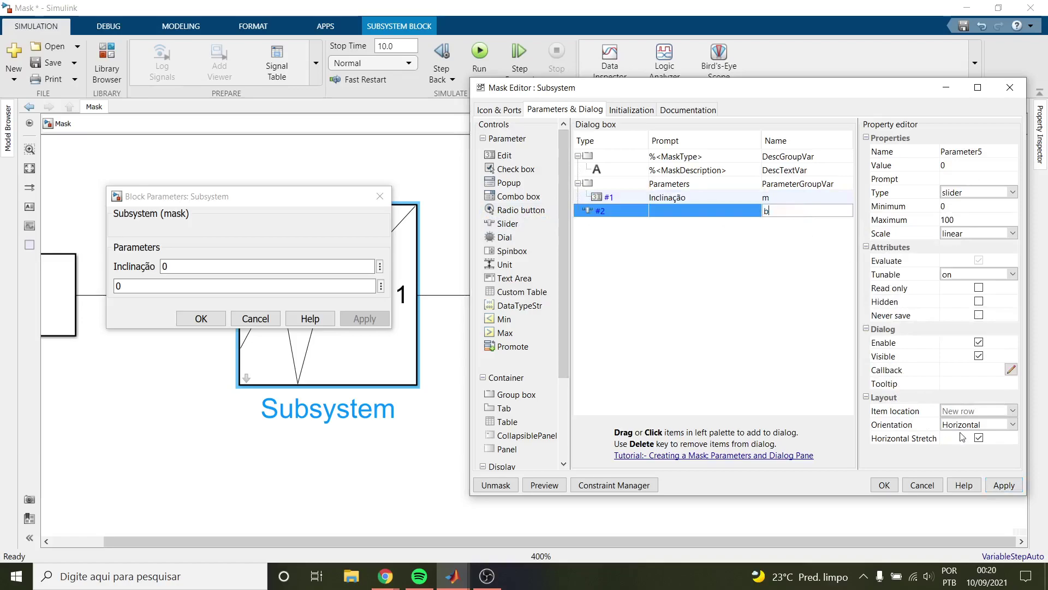
click(992, 485)
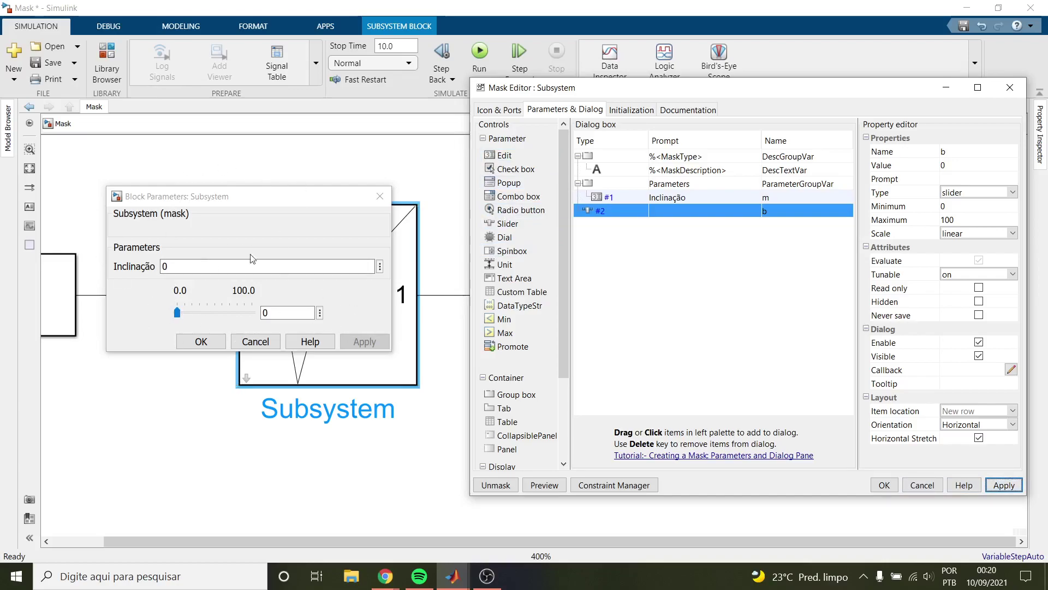
drag(236, 201, 252, 177)
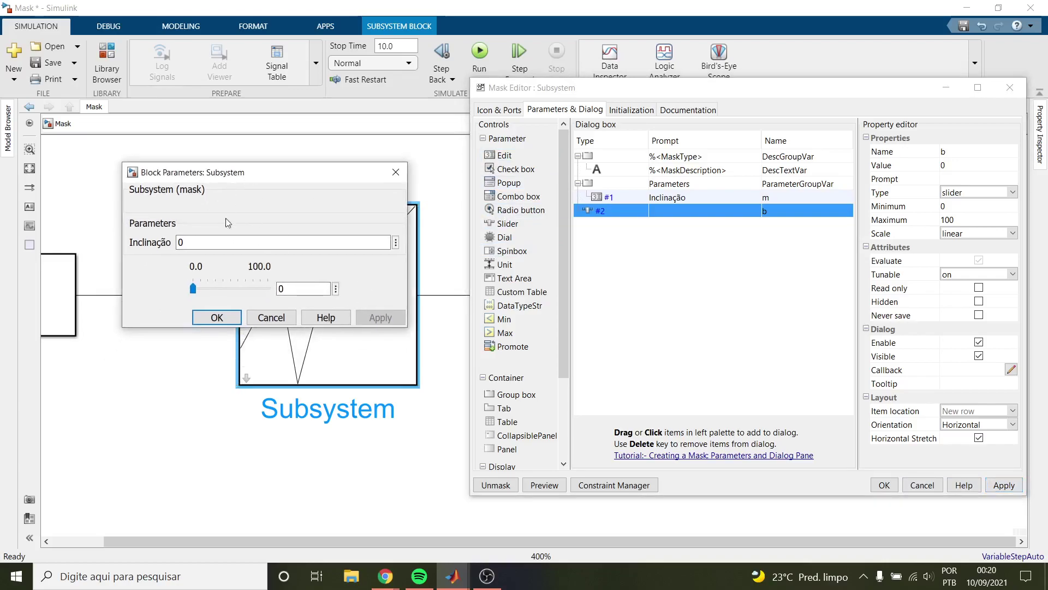
Set the prompt of slider parameter b to Inter and apply the change
click(663, 208)
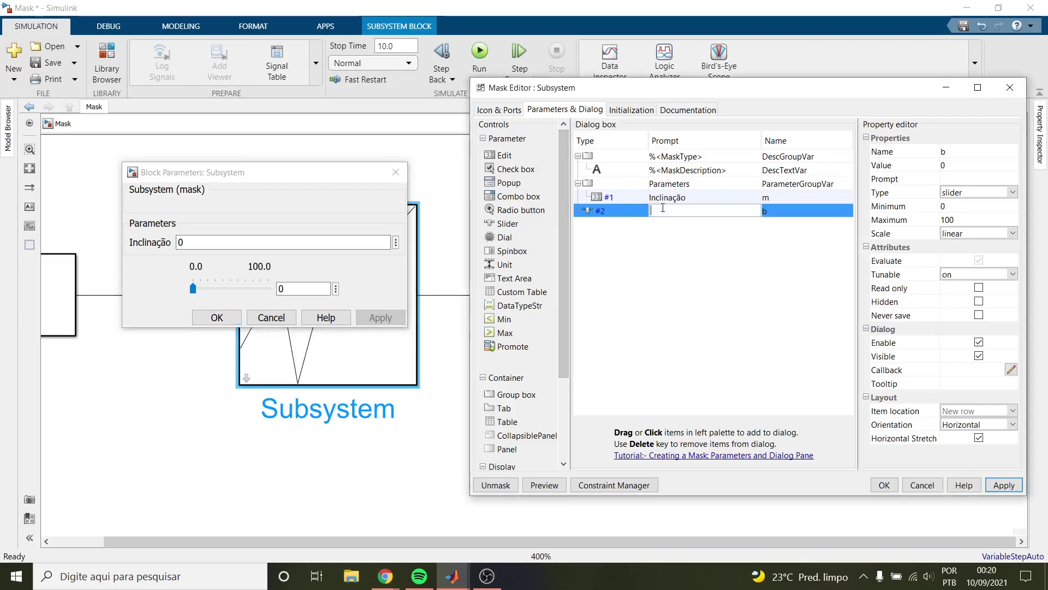
key(Return)
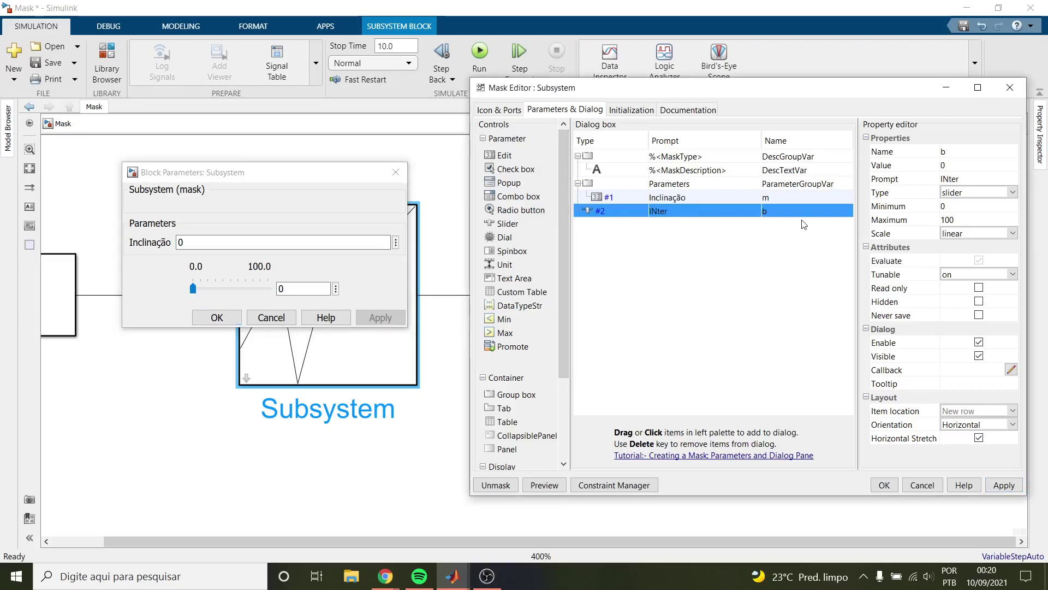
click(658, 211)
click(660, 212)
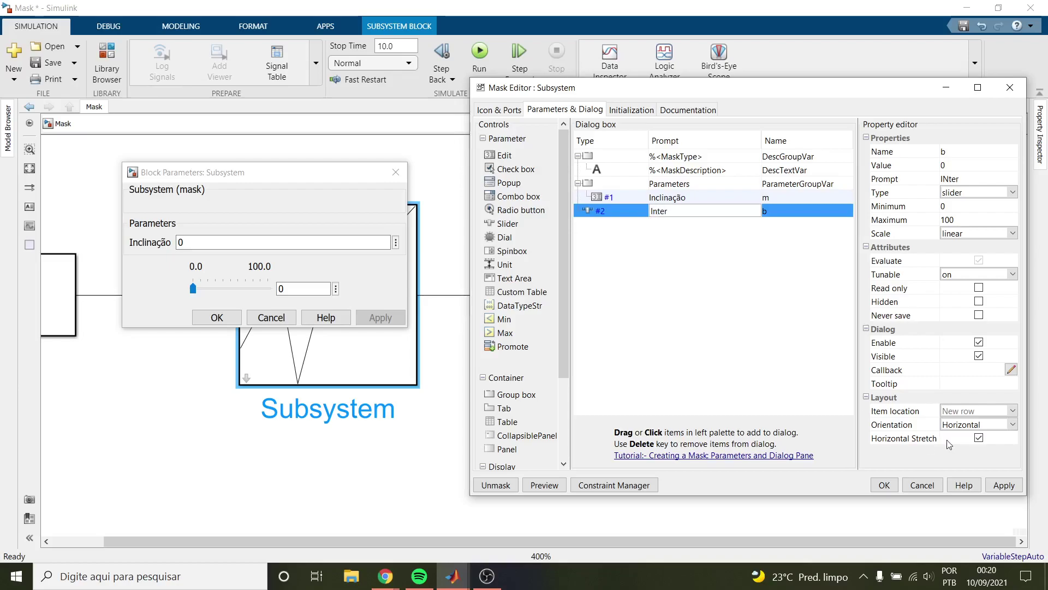
click(1004, 485)
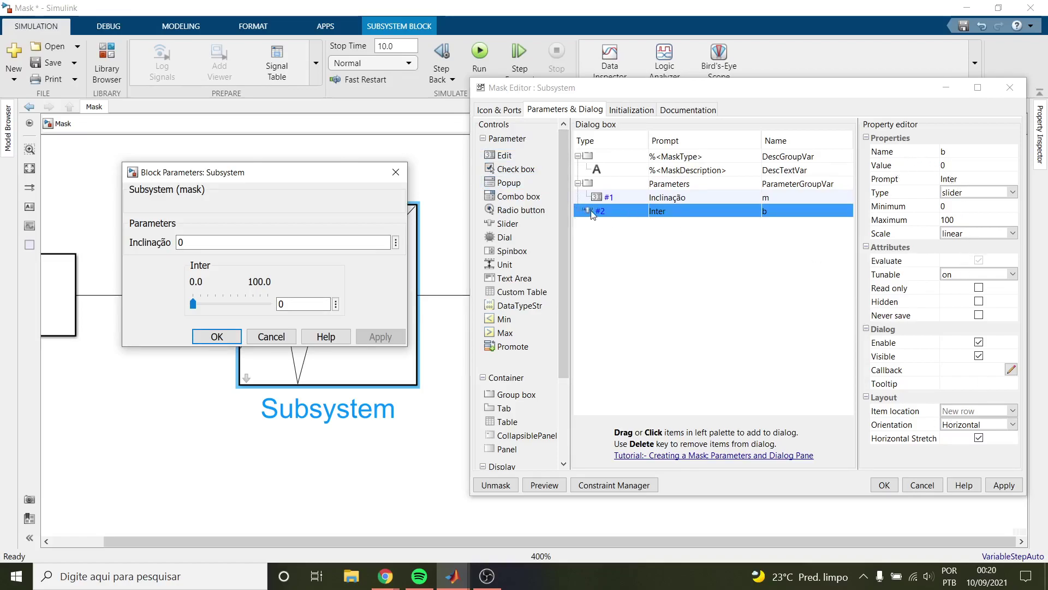
Review the properties of mask parameters m and b and the mask's initialization settings
click(954, 170)
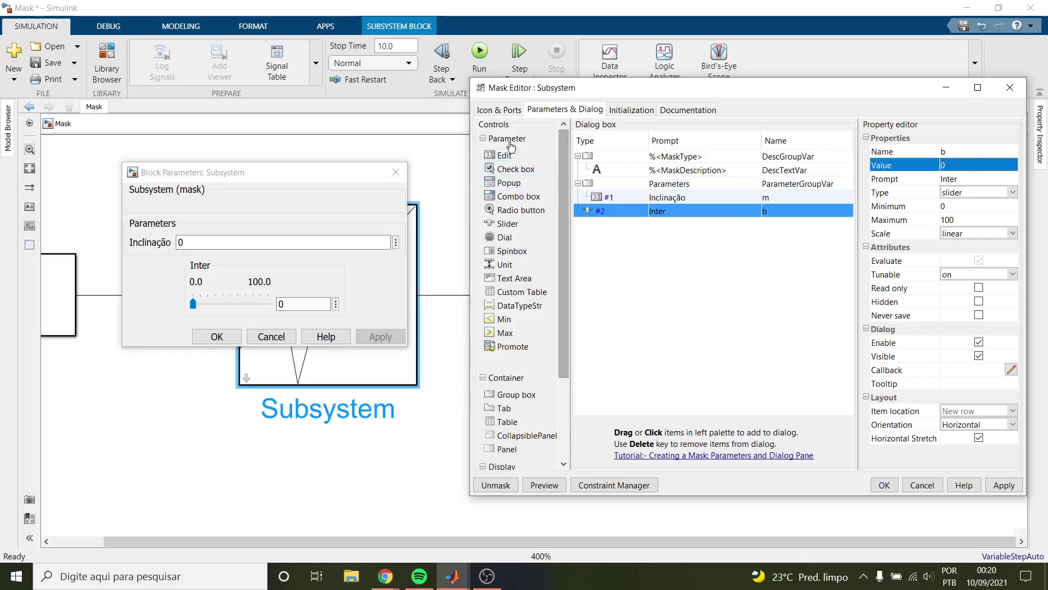
click(613, 196)
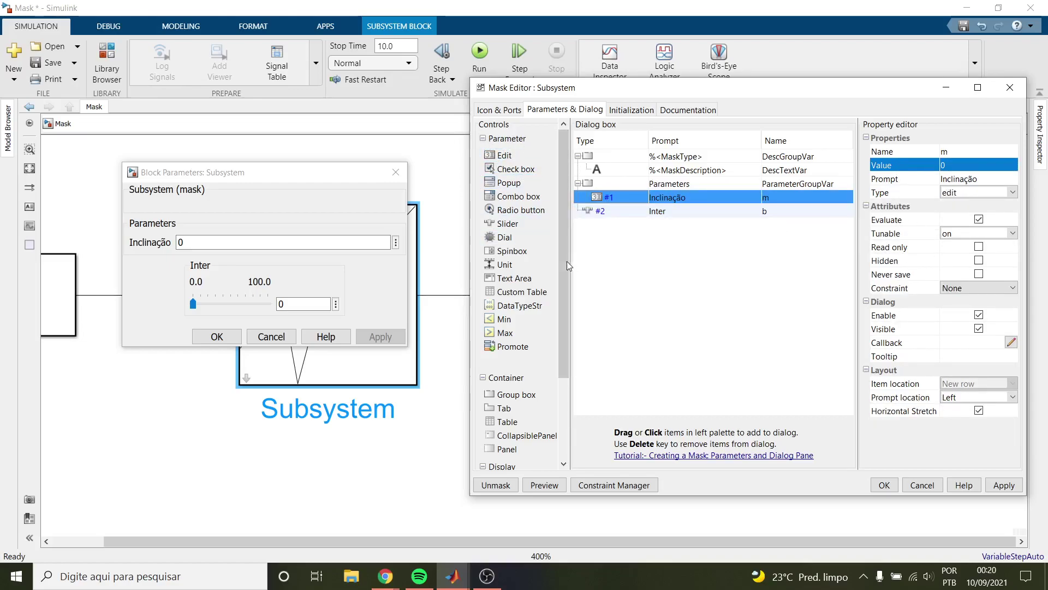
click(603, 211)
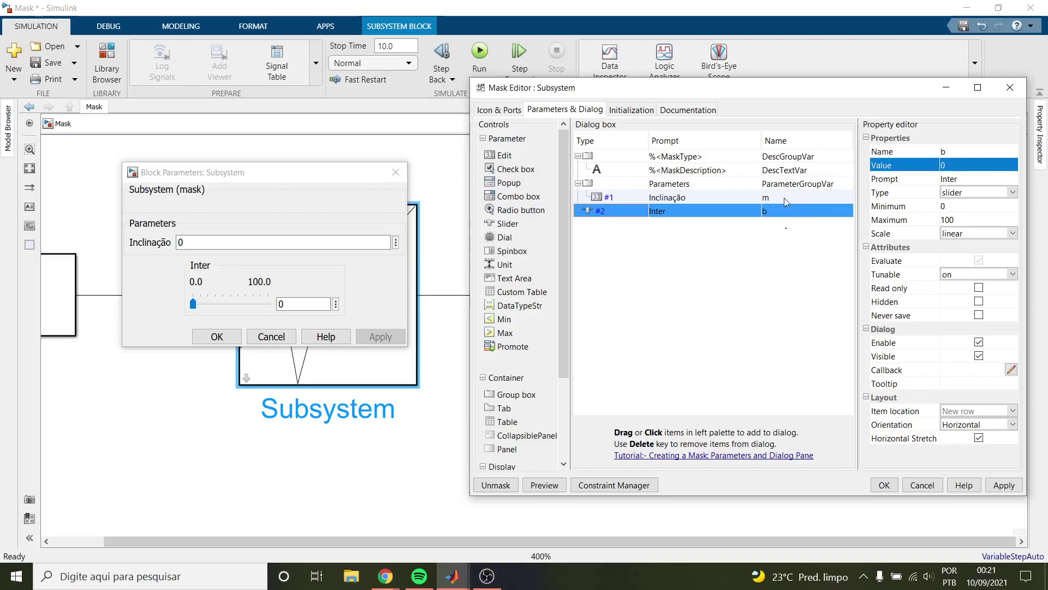
drag(678, 88, 684, 76)
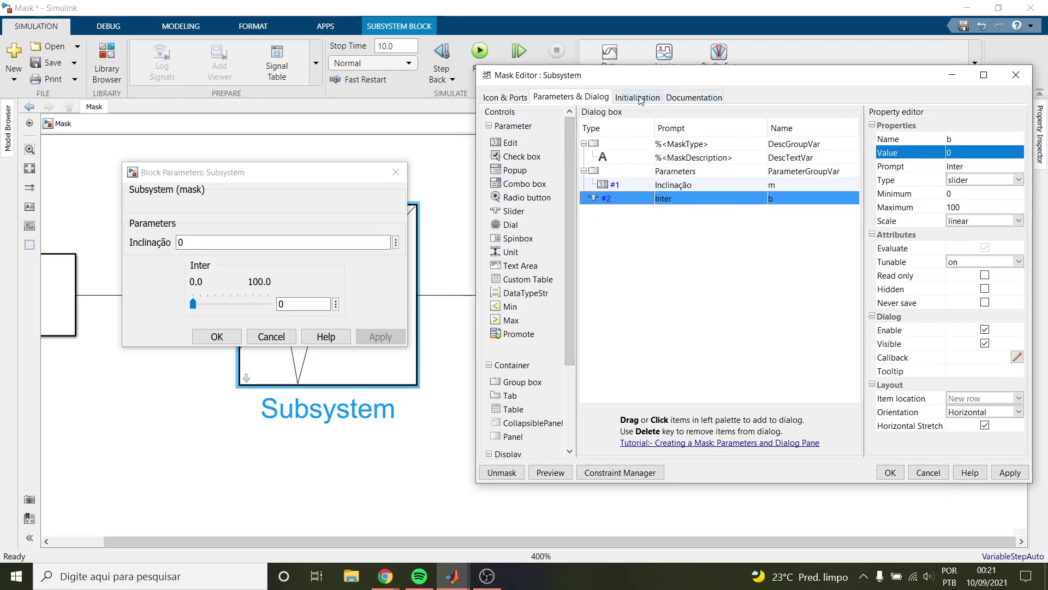
click(639, 97)
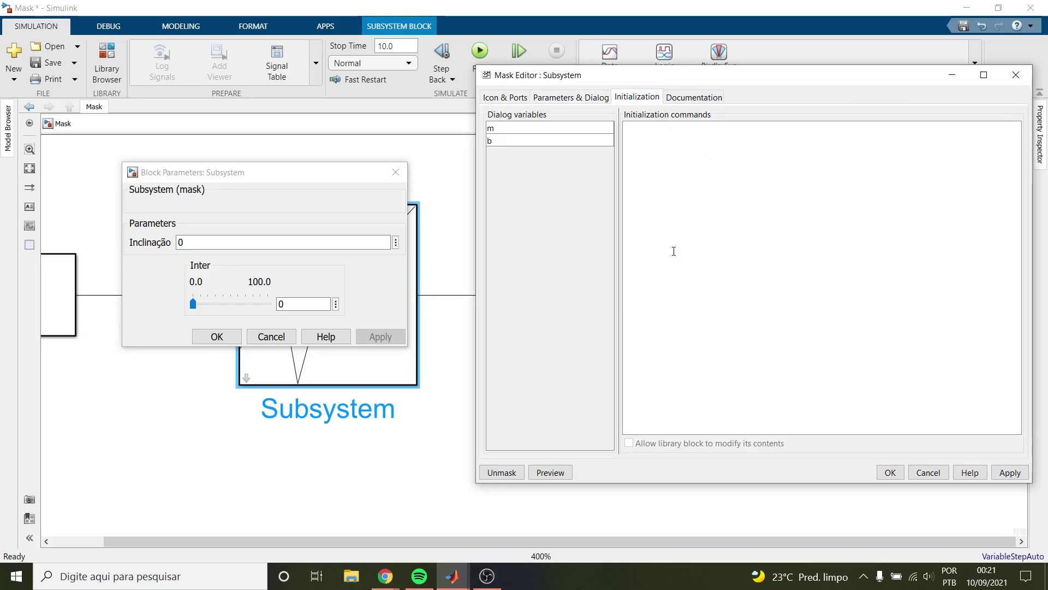
Close the Subsystem's mask dialogs and look inside the masked subsystem
key(Return)
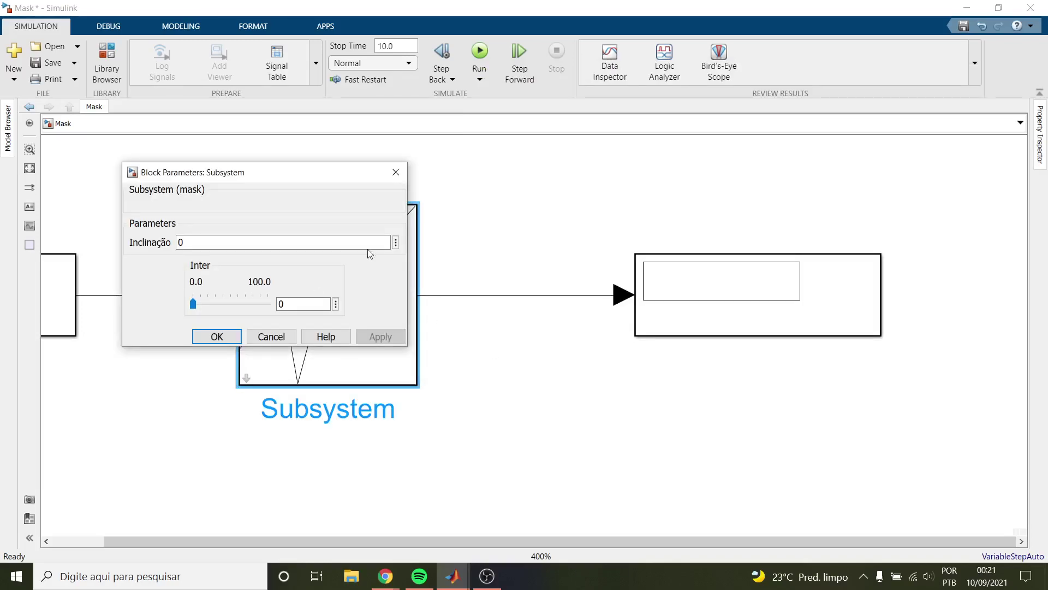
click(395, 172)
click(247, 377)
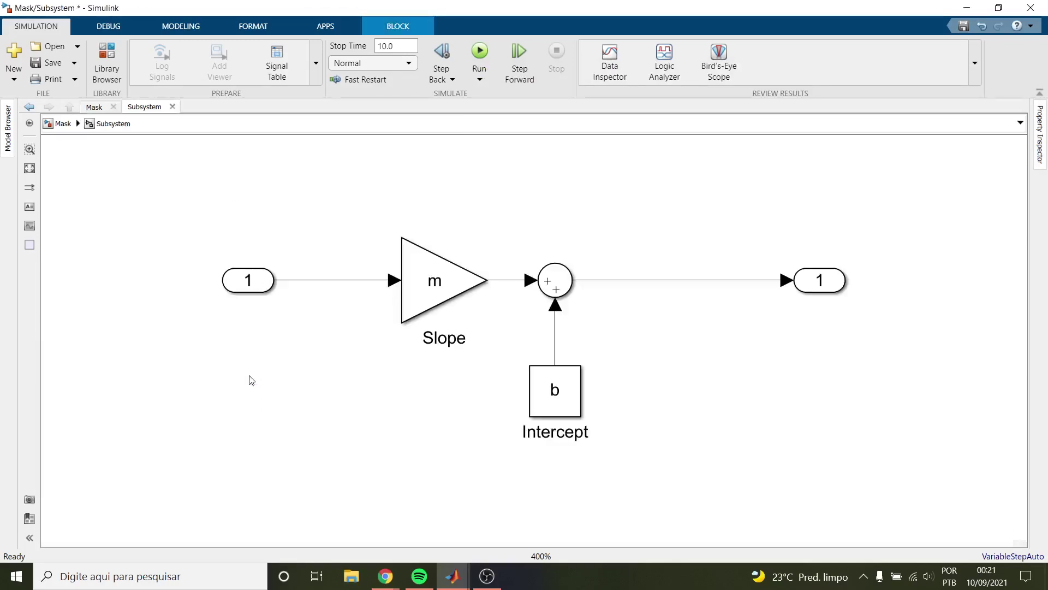
Insert a Gain block on the signal line between the sum block and the output port
double_click(738, 367)
text(gain)
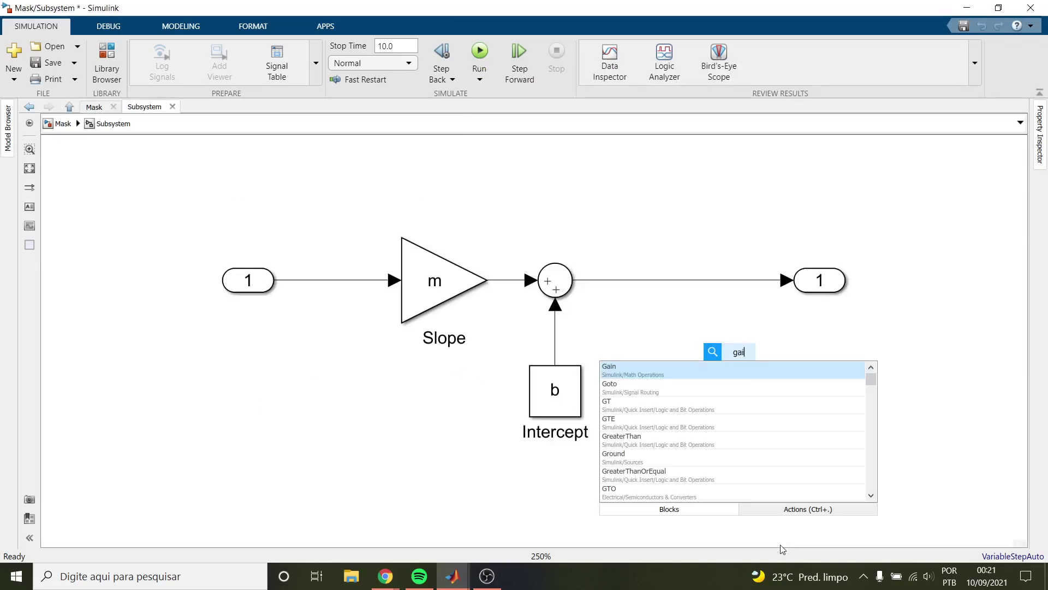
key(Return)
drag(725, 327, 692, 292)
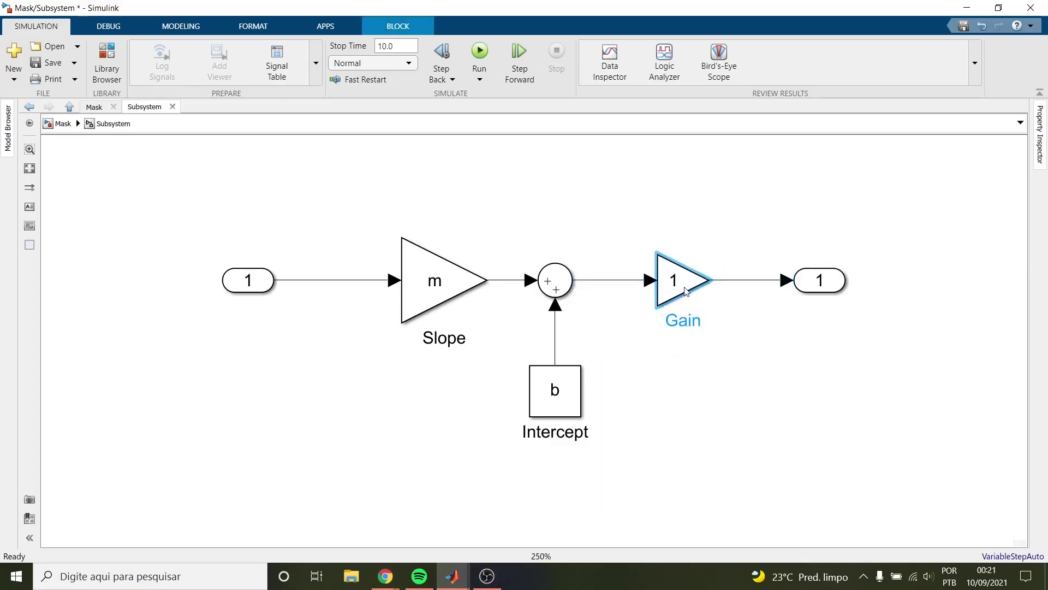
Set the new Gain block's gain to c and accept the change
double_click(691, 292)
text(c)
click(1004, 381)
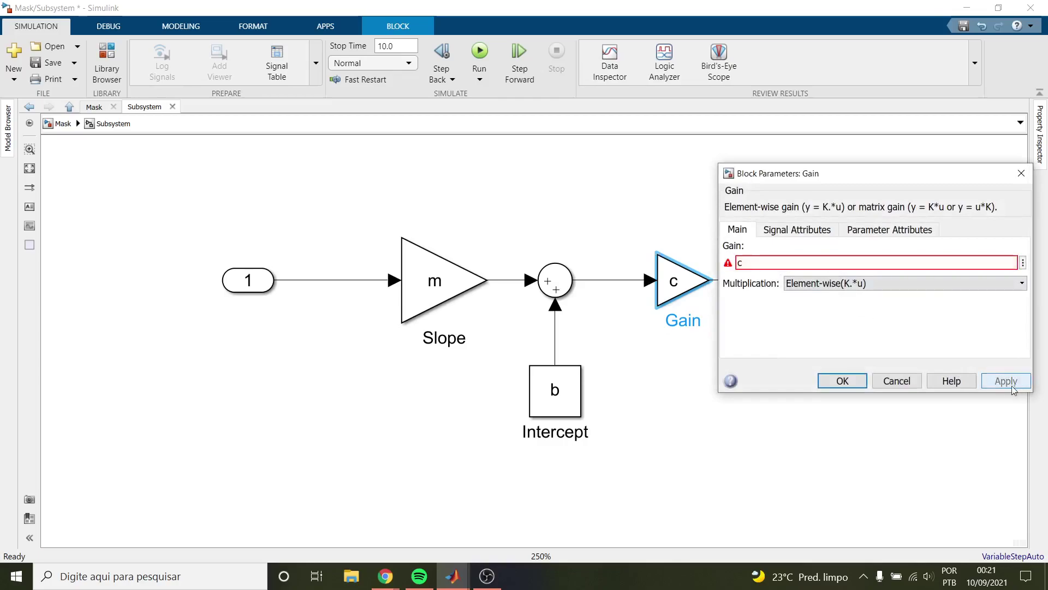
click(858, 386)
Open the mask editor for the Subsystem in the Mask model and add the initialization command "c = 0.1;"
click(69, 106)
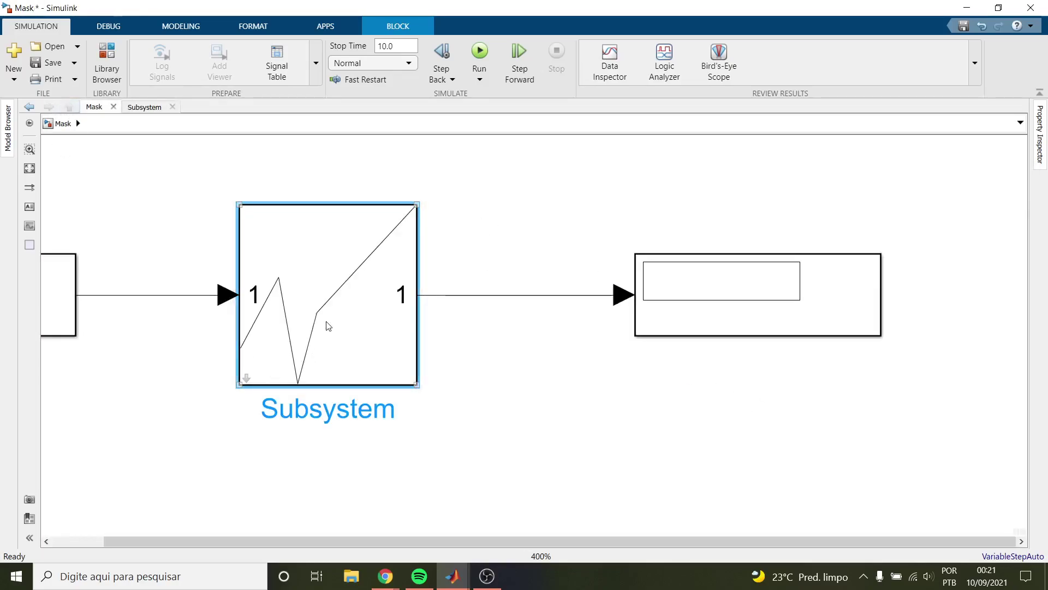
right_click(325, 325)
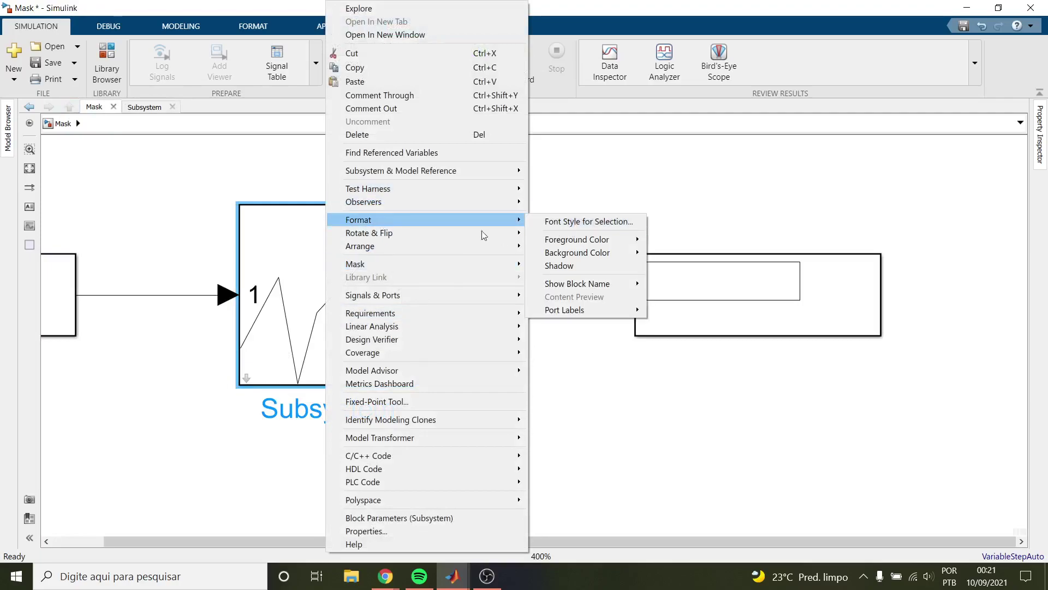
key(Escape)
right_click(361, 254)
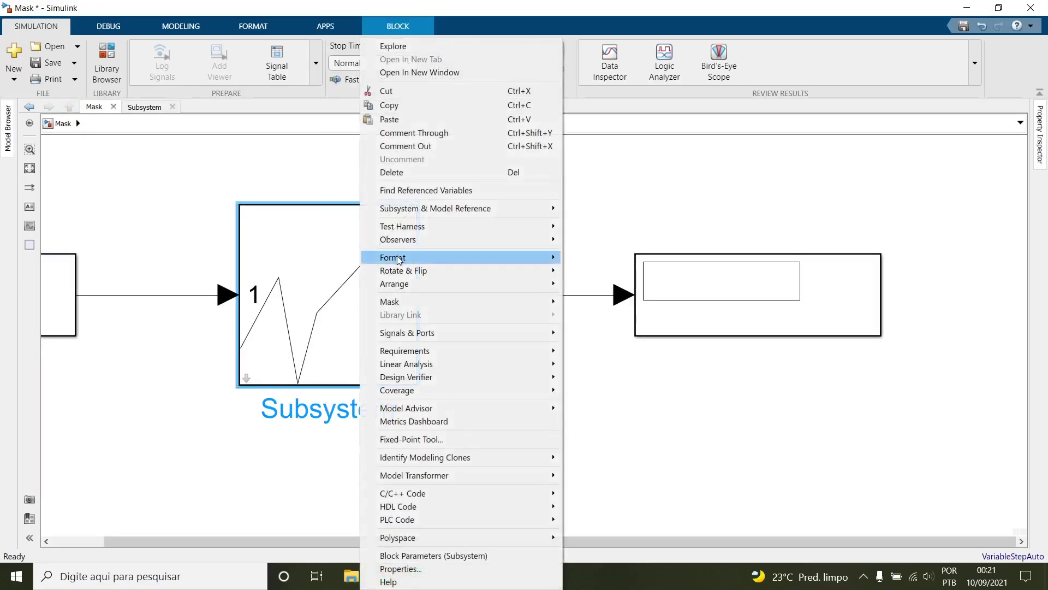
mouse_move(491, 301)
click(597, 305)
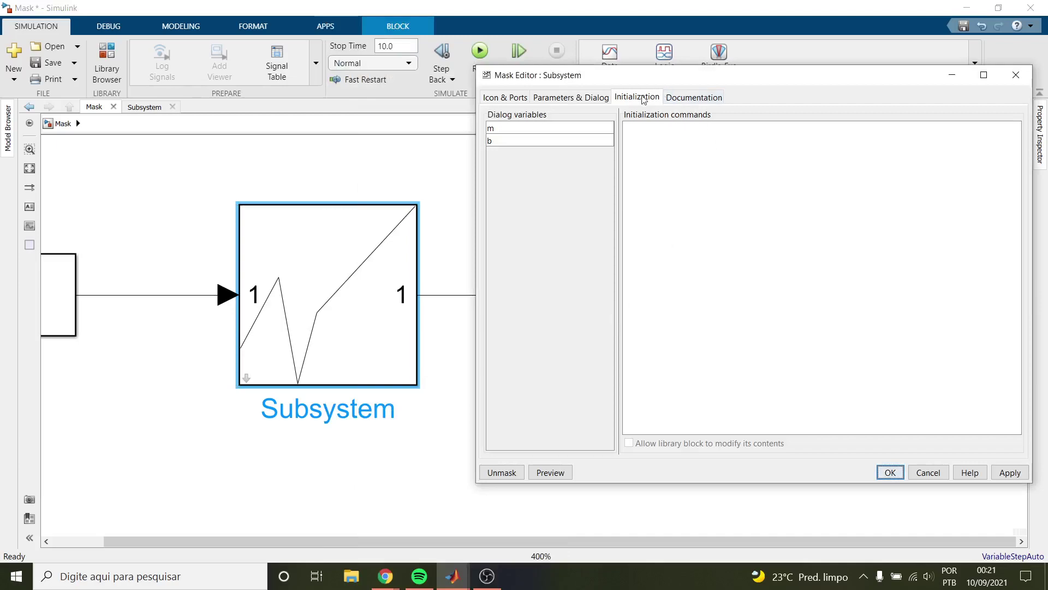
click(666, 152)
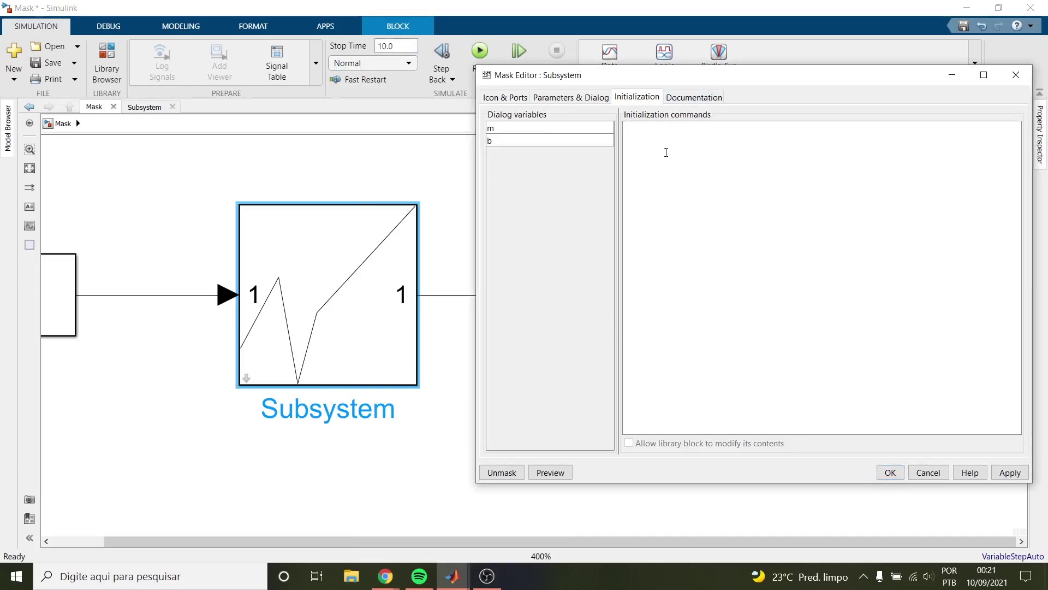
drag(693, 78, 662, 74)
text(c = 0.1;)
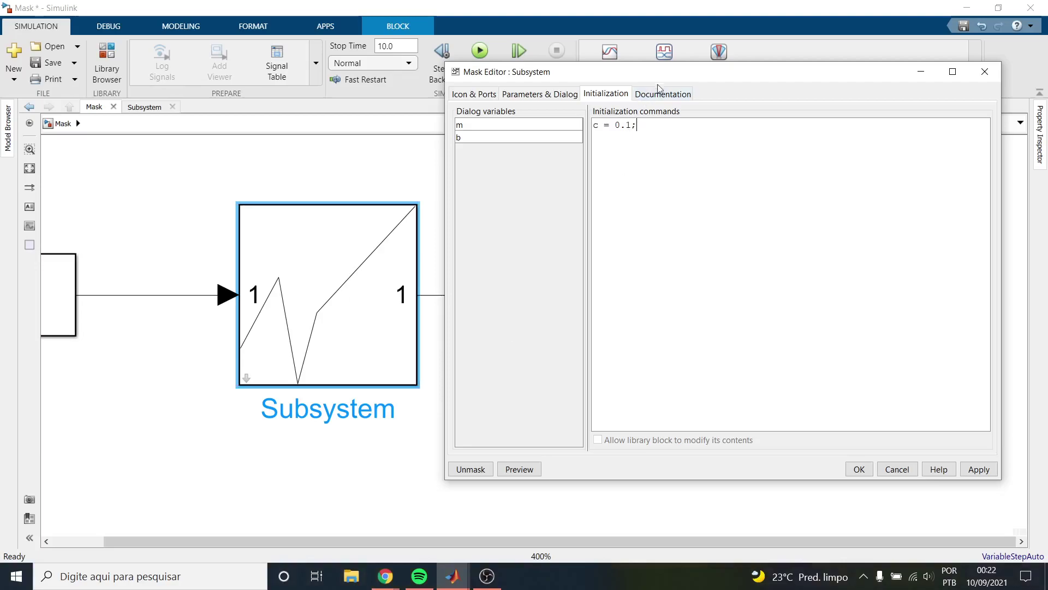
drag(656, 72, 640, 70)
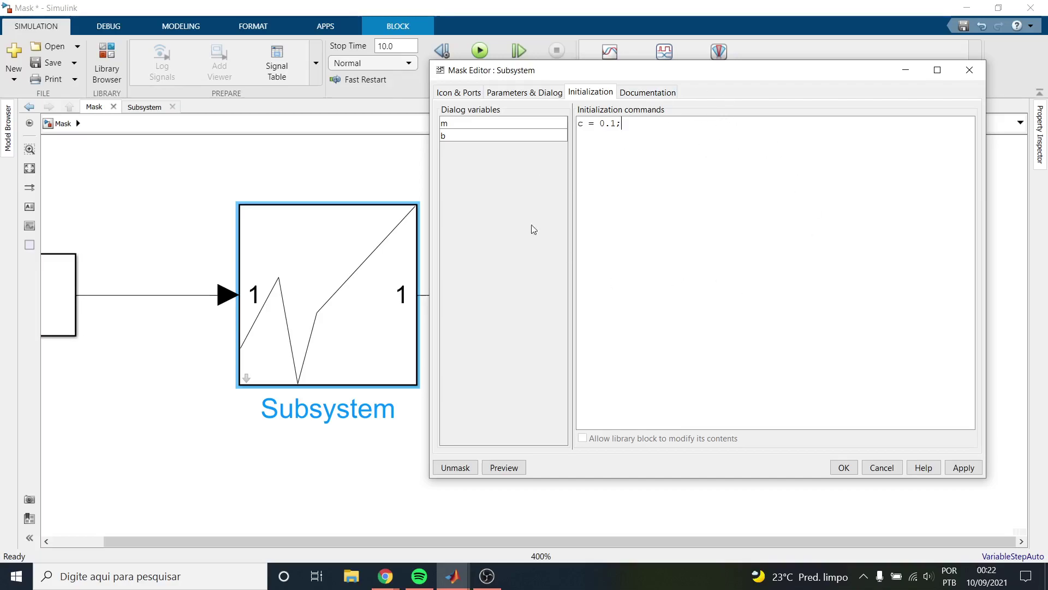
Switch to the pendulo_dmc model and examine the mask initialization commands of the Controlador Preditivo DMC block, especially the GAIN and KDMC lines
click(453, 576)
click(662, 530)
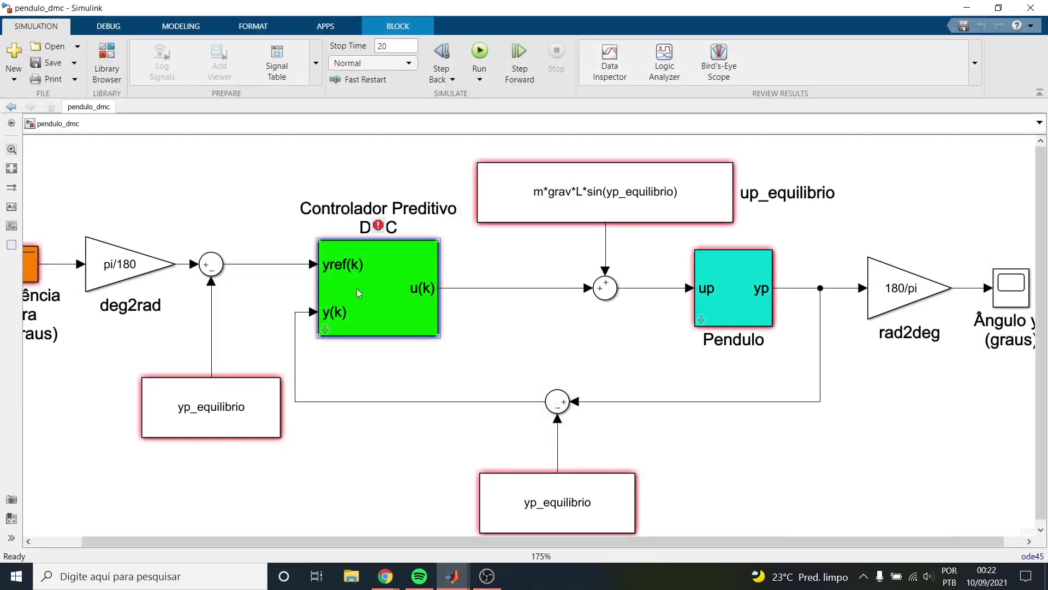
scroll(350, 286, up, 2)
right_click(372, 286)
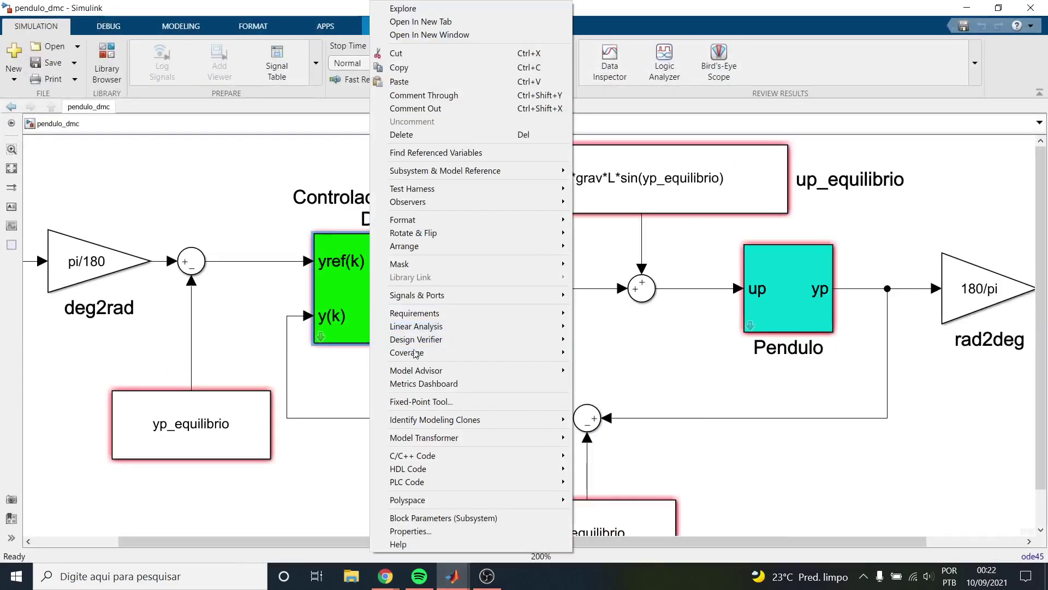
mouse_move(427, 266)
click(606, 267)
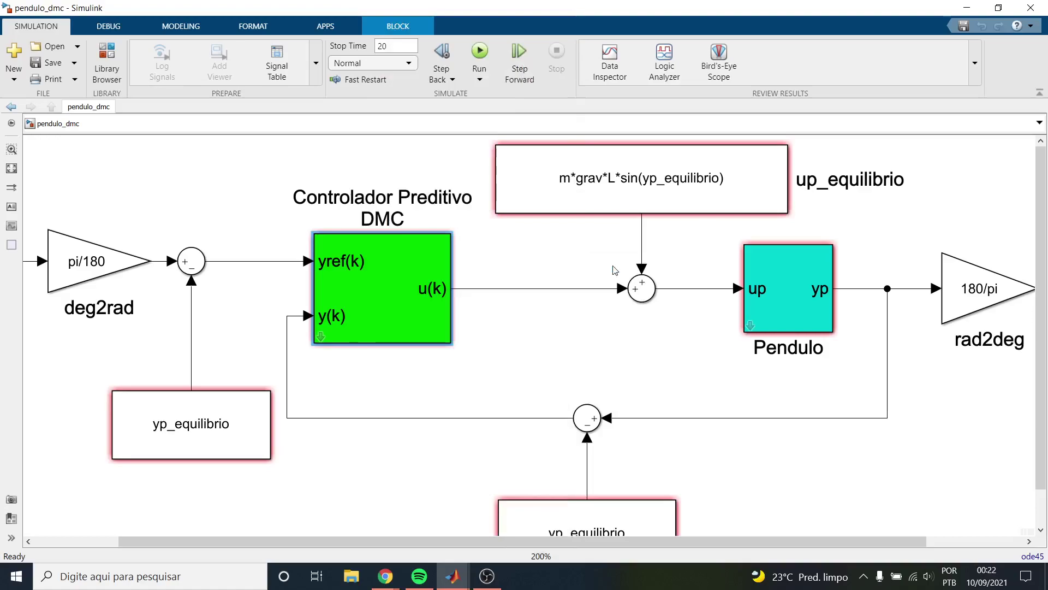
click(391, 72)
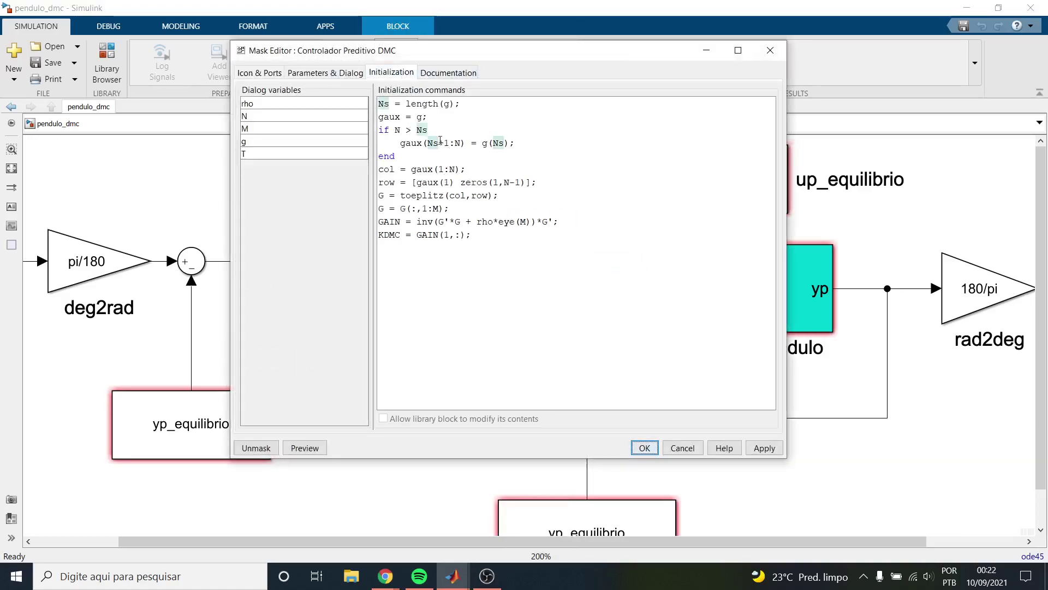
drag(471, 235, 379, 222)
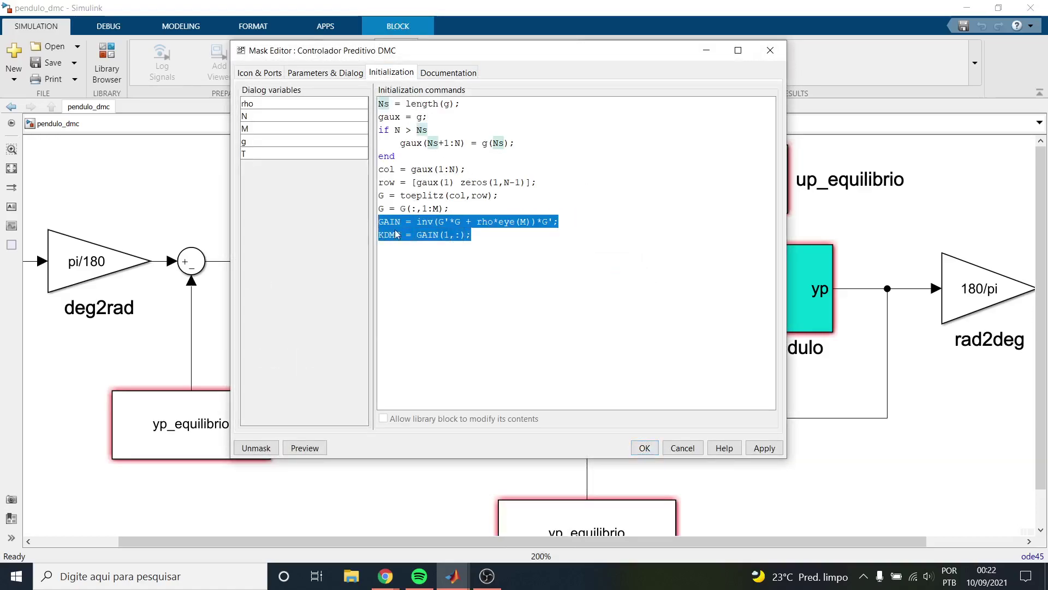
click(381, 235)
double_click(381, 235)
click(770, 50)
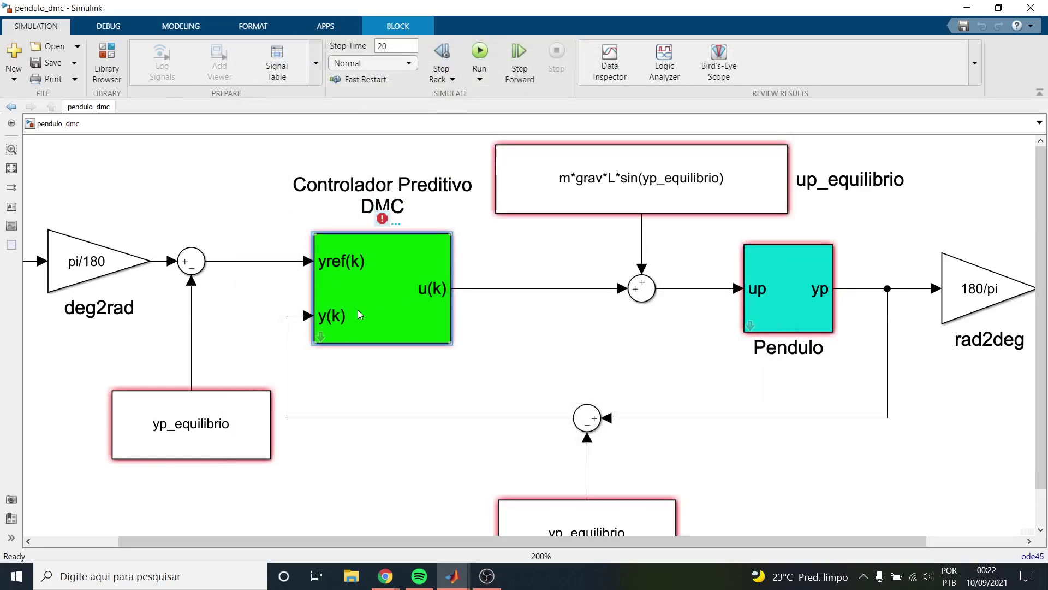
Look inside the Controlador Preditivo DMC mask, check which parameters the dmc S-function receives, and return to the Subsystem's mask editor
double_click(358, 310)
key(Escape)
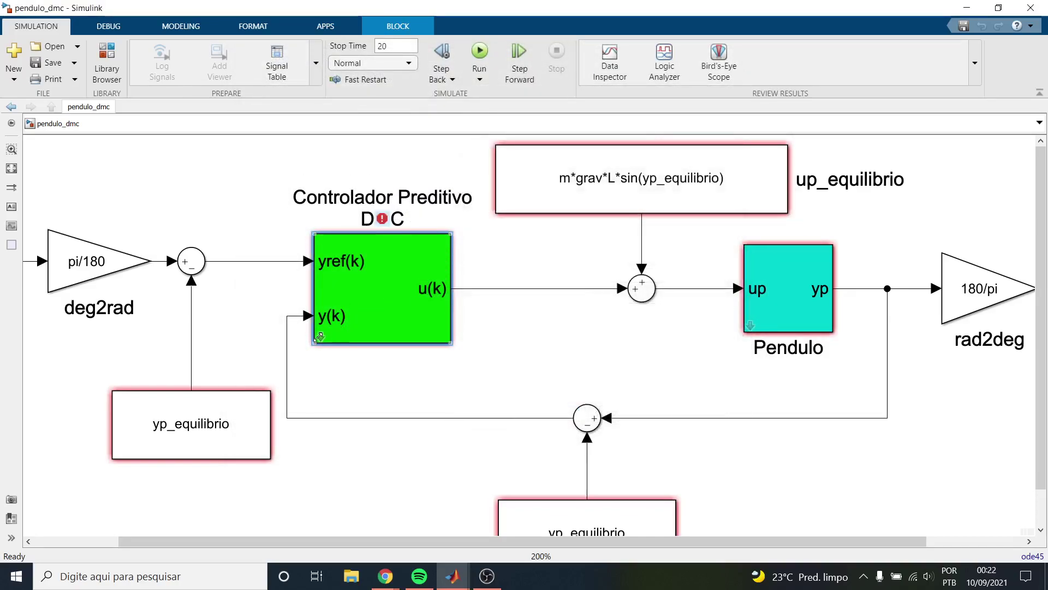
click(321, 336)
double_click(323, 340)
double_click(417, 292)
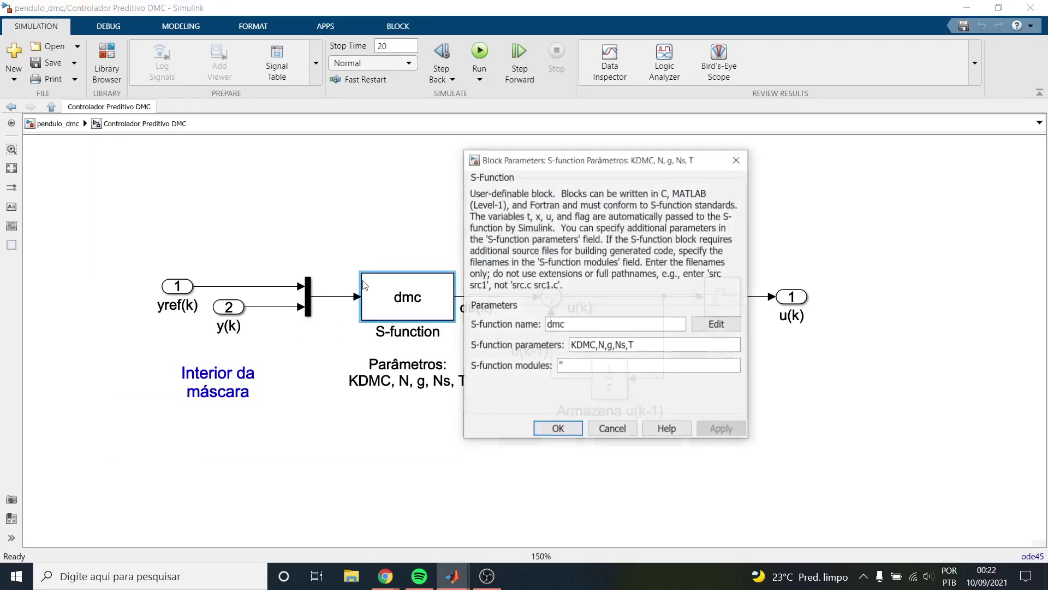
key(Escape)
double_click(377, 298)
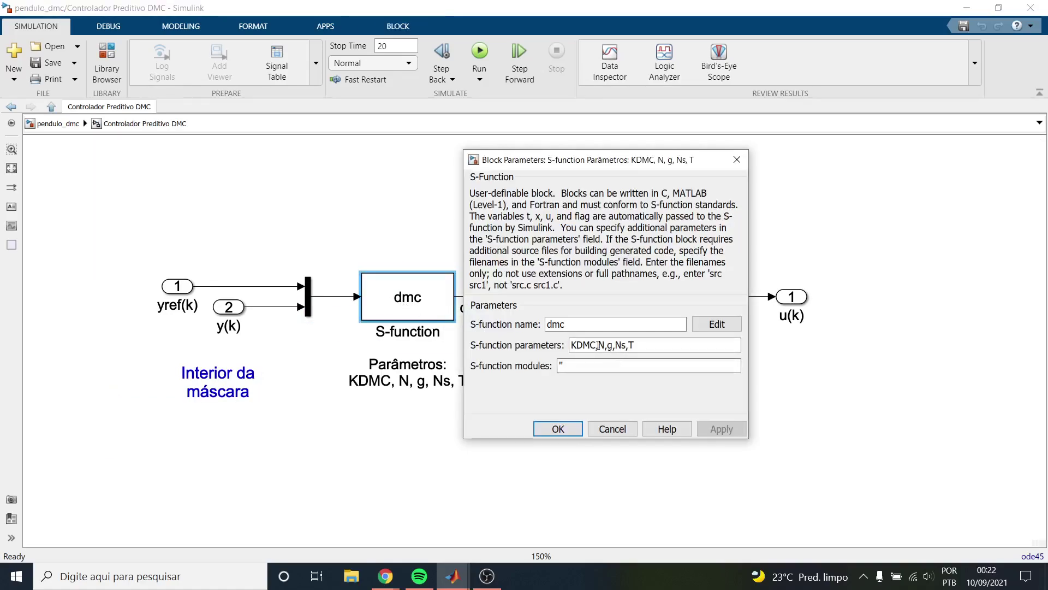
click(736, 159)
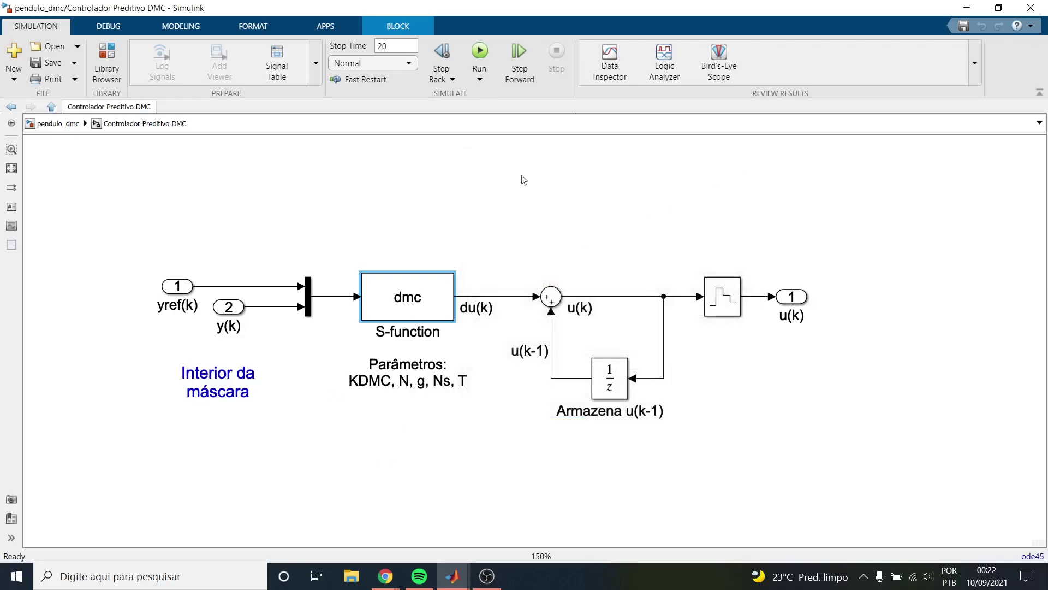
click(967, 8)
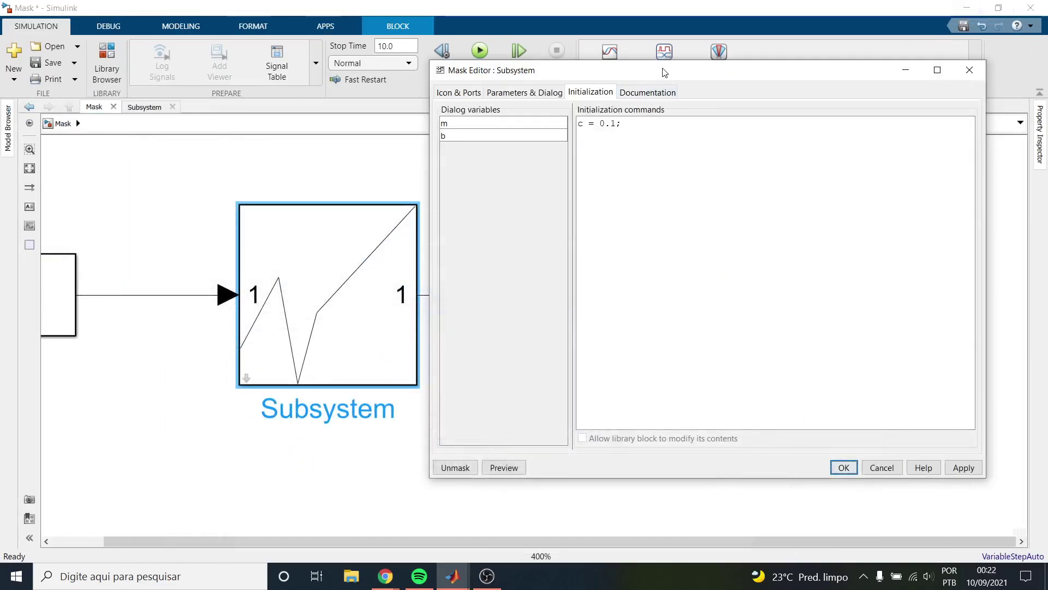
Set the Subsystem mask's documentation type to "Função" and apply it with the block's parameter dialog open alongside
drag(662, 70, 700, 74)
click(685, 98)
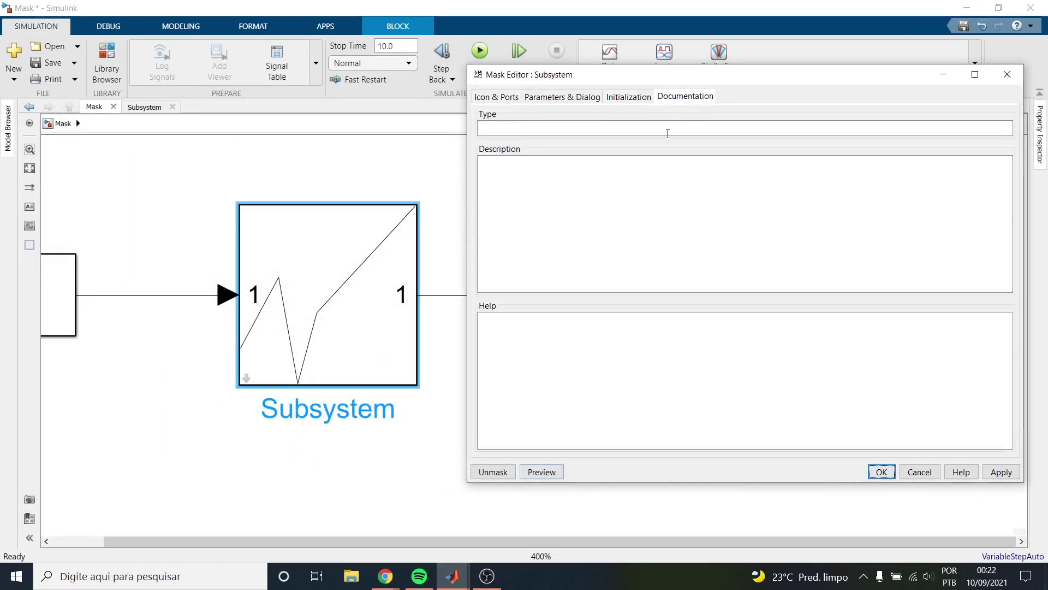
click(452, 576)
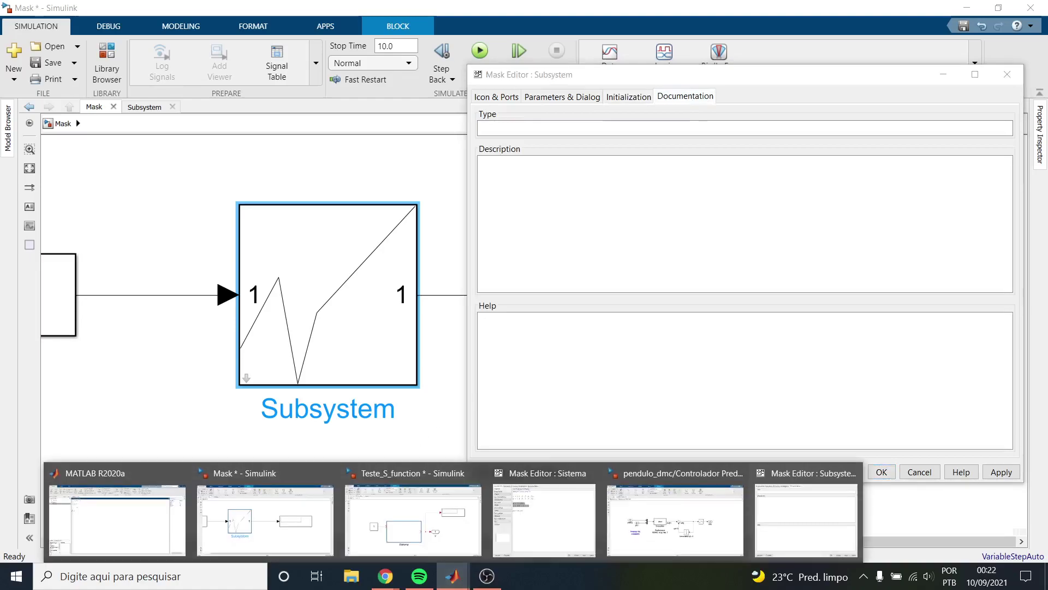
double_click(291, 306)
mouse_move(452, 576)
click(759, 501)
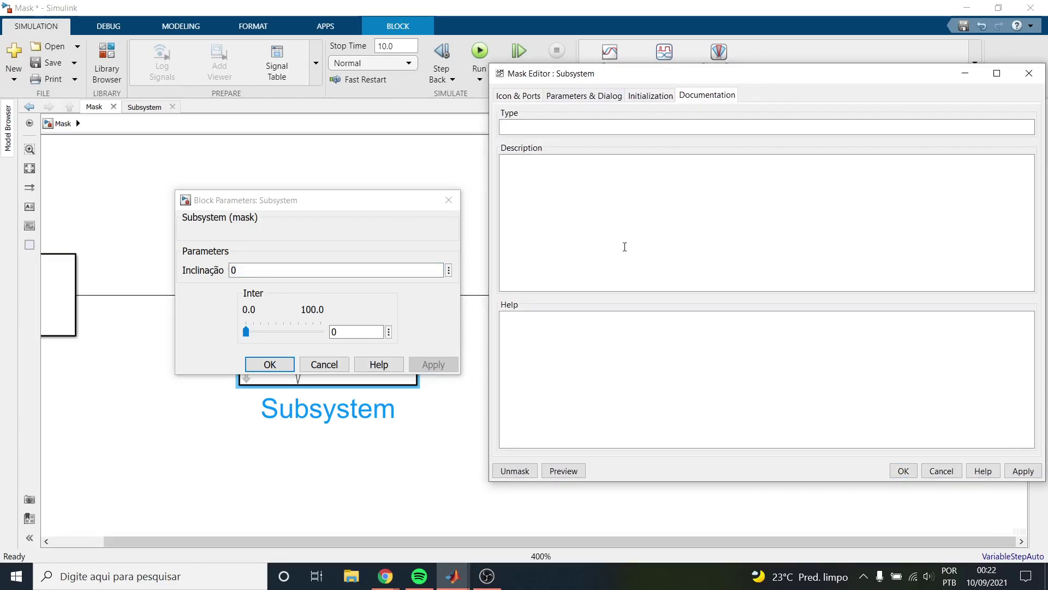
text(Funçao)
click(1024, 470)
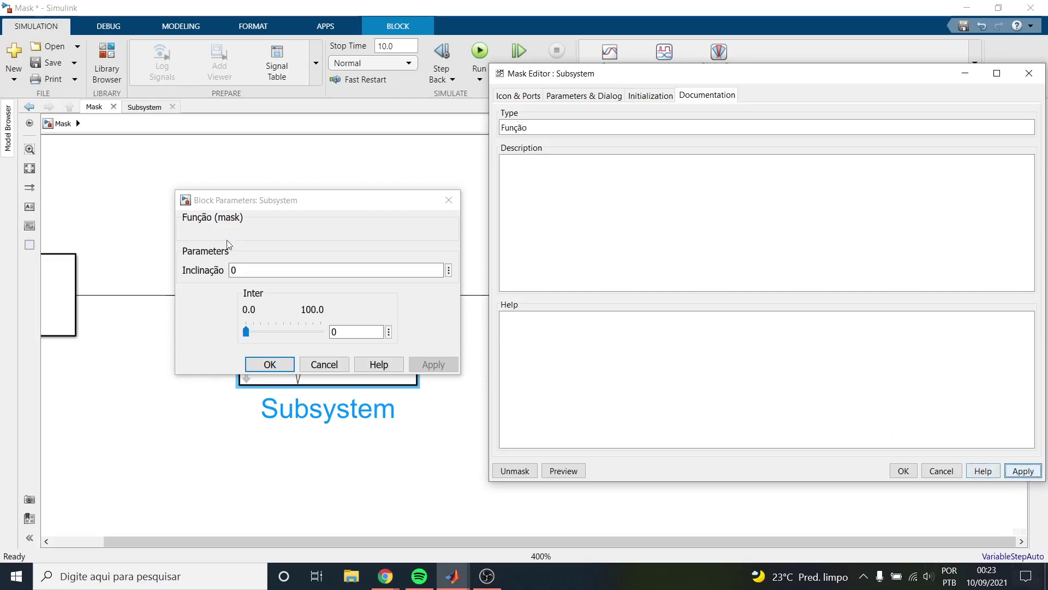
Enter "Cálculo de y" as the mask's documentation description and apply it
click(605, 274)
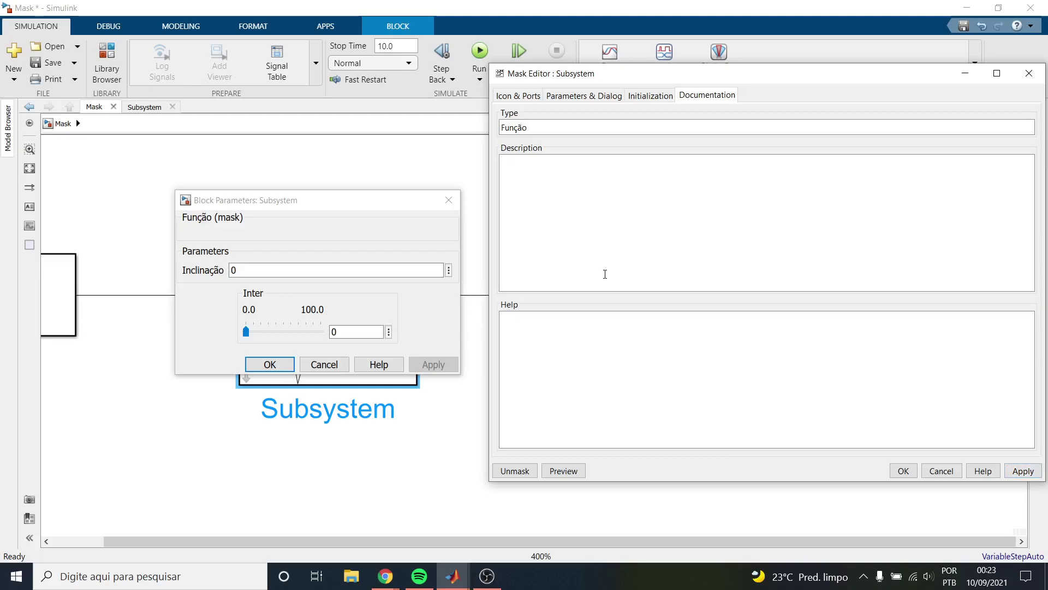
text(C)
text(álcu)
text(lo de uma)
click(1023, 470)
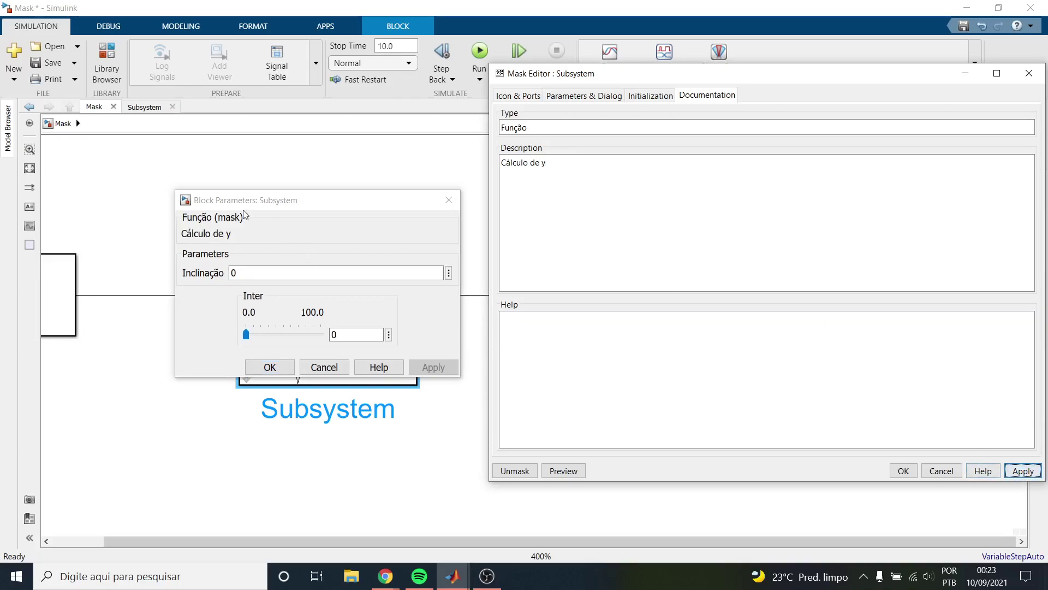
Enter "Teste" as the mask's help text, apply it, and check the block's help page
click(543, 353)
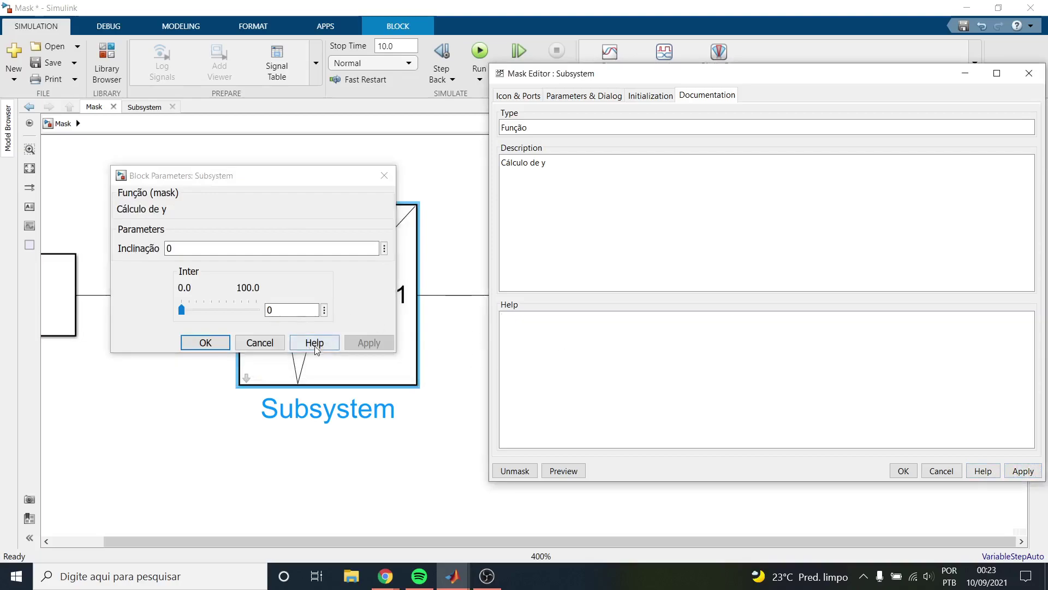
click(725, 399)
text(Teste)
click(1023, 471)
click(338, 344)
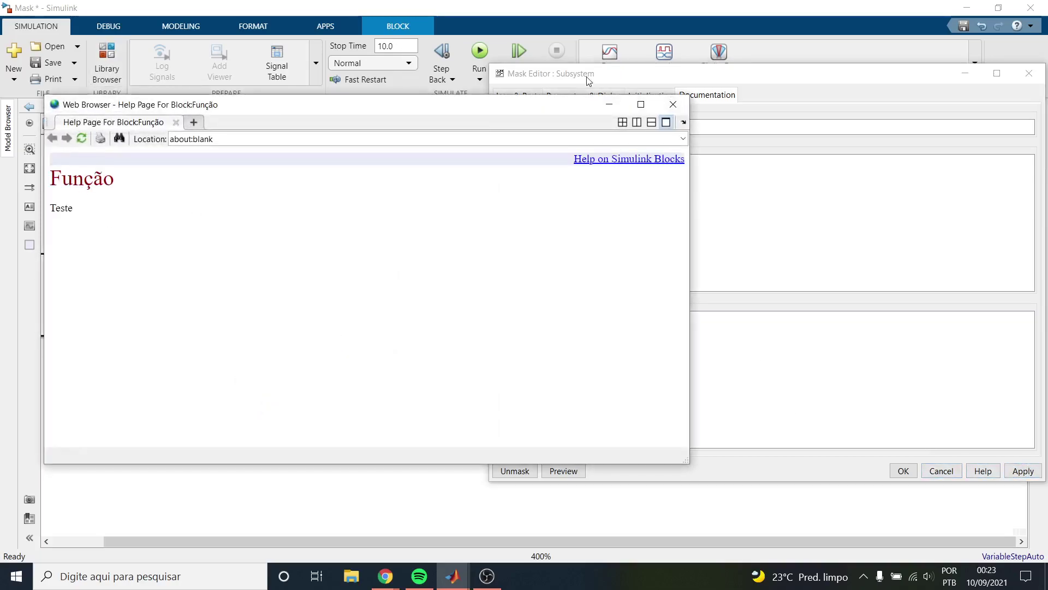
click(673, 105)
Review the icon drawing commands in the Subsystem's mask editor
drag(699, 80, 620, 71)
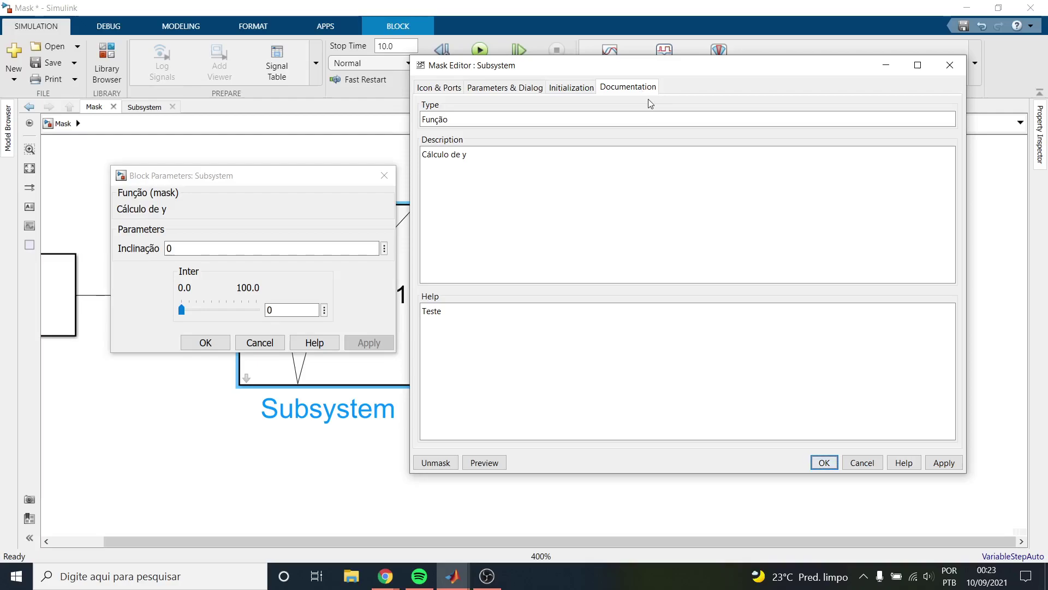
click(442, 89)
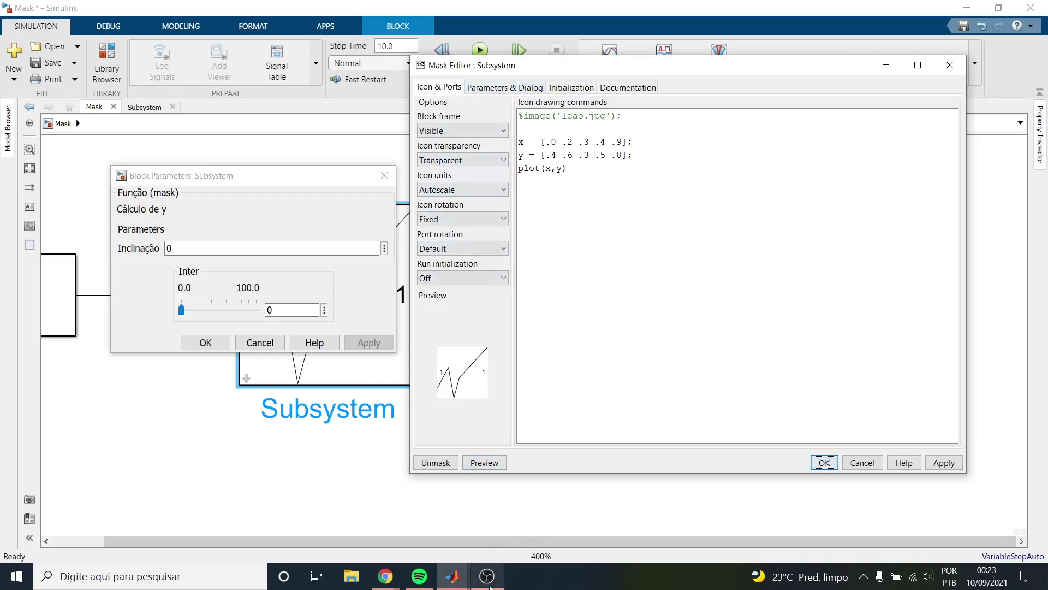
mouse_move(490, 587)
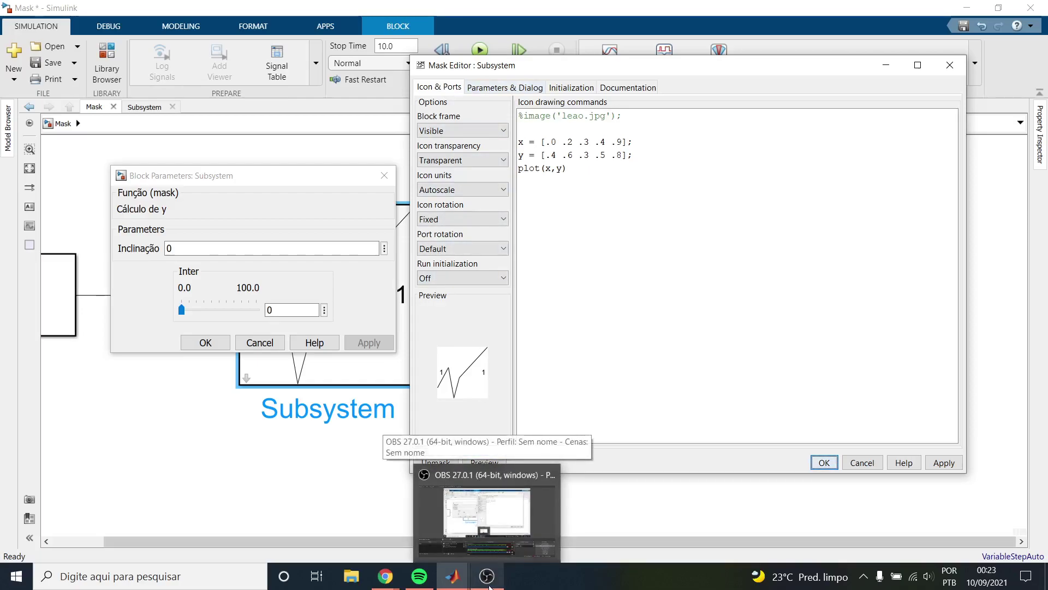
click(489, 584)
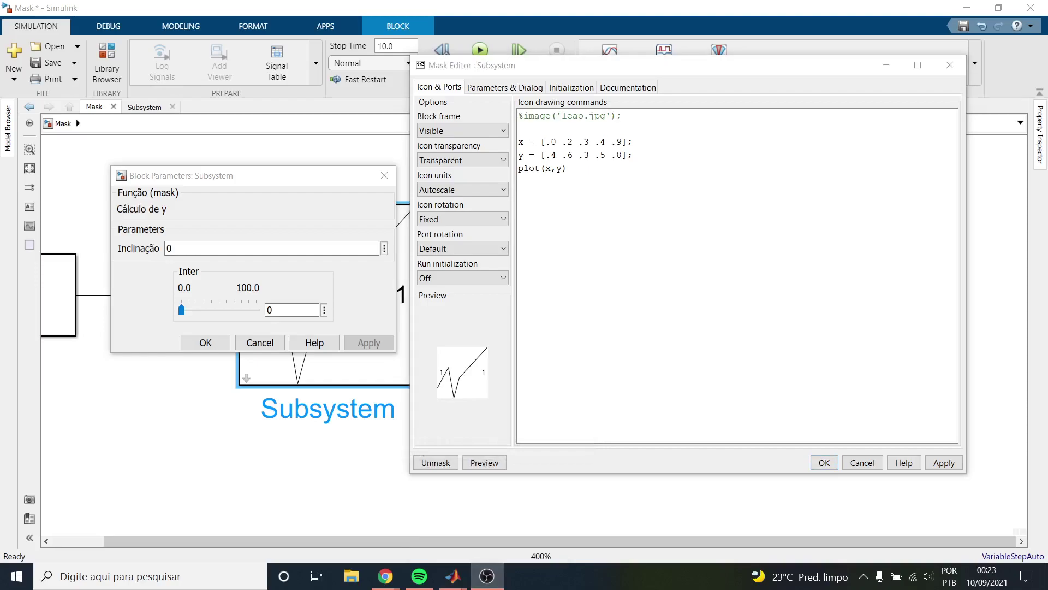